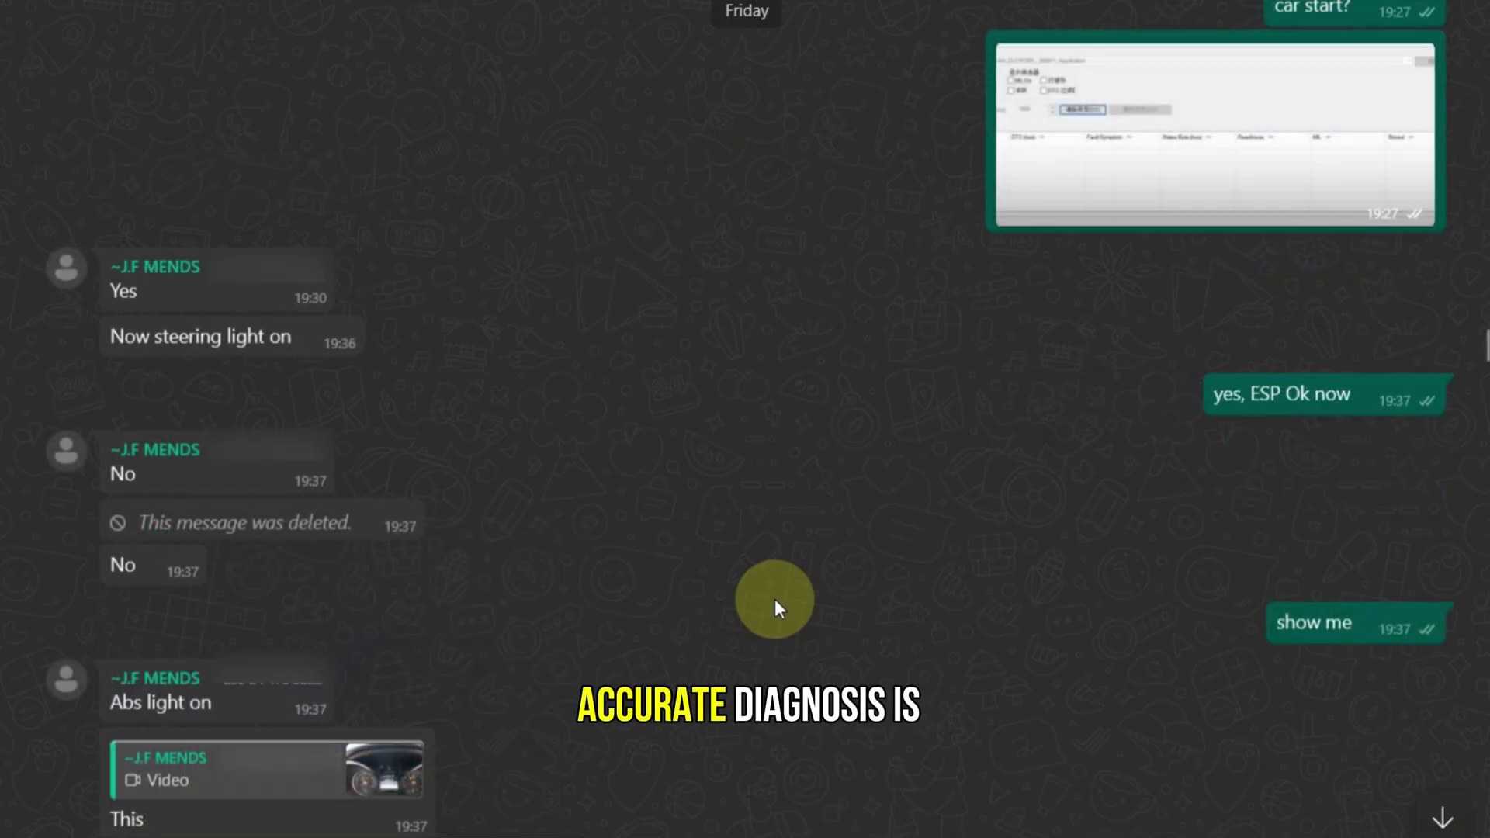
Group the quick-test results by Main groups and scroll to Chassis, where ESP N30/4 is flagged.
{"action": "scroll", "coordinate": [775, 599], "scroll_direction": "down", "scroll_amount": 3}
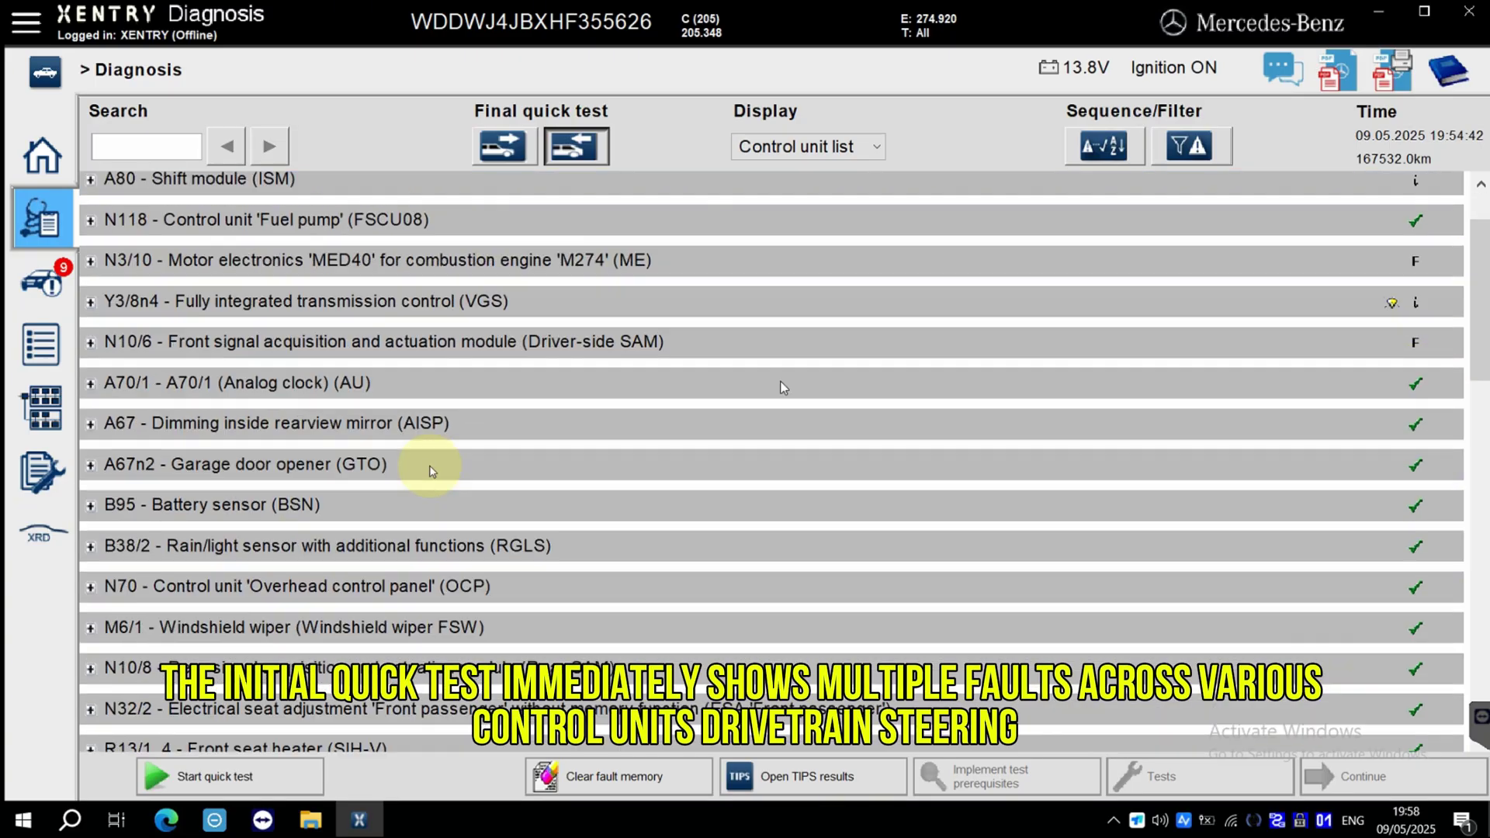
{"action": "scroll", "coordinate": [431, 470], "scroll_direction": "down", "scroll_amount": 1}
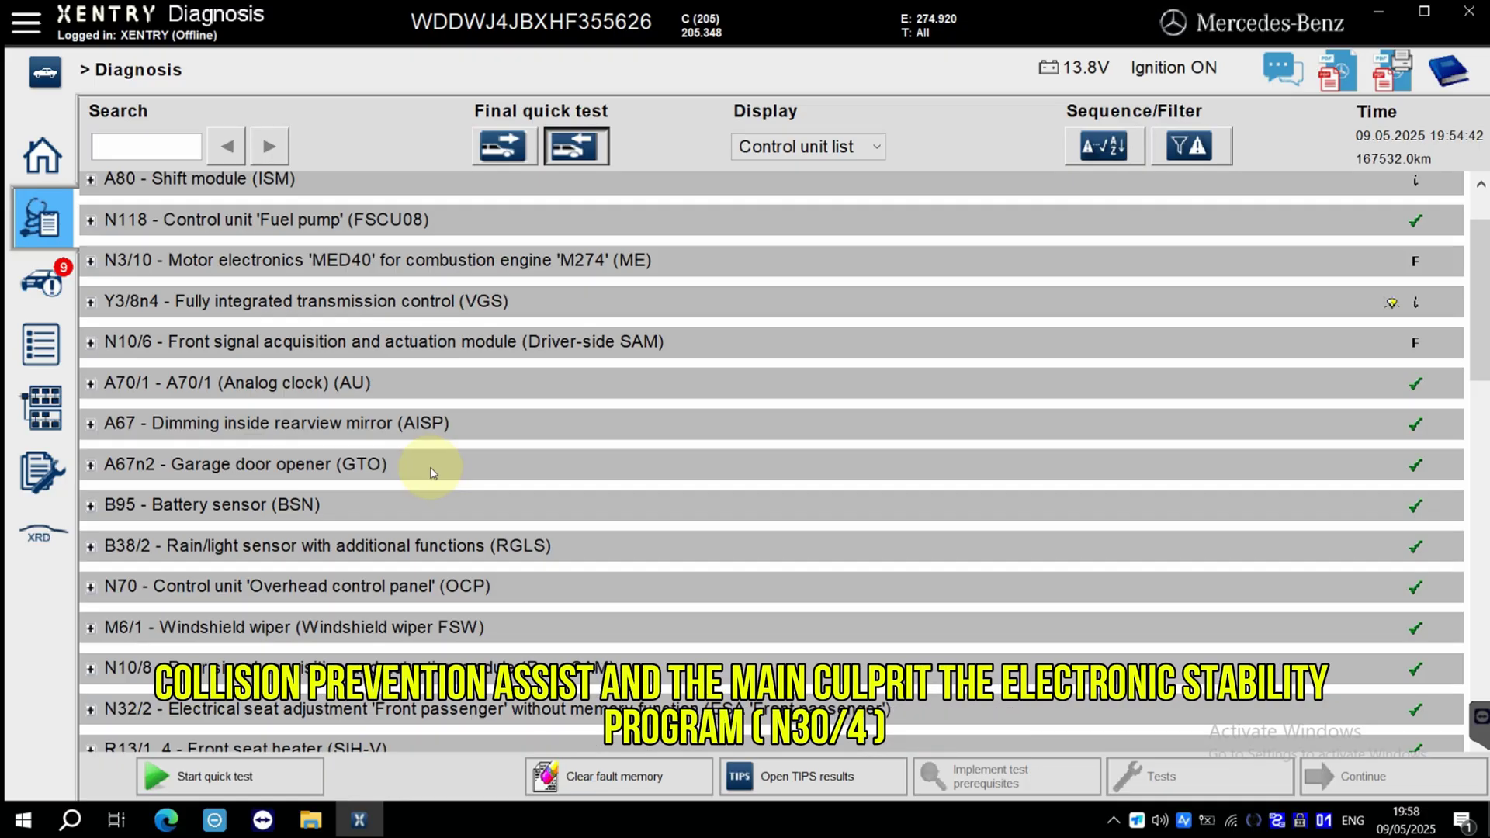
{"action": "left_click", "coordinate": [777, 146]}
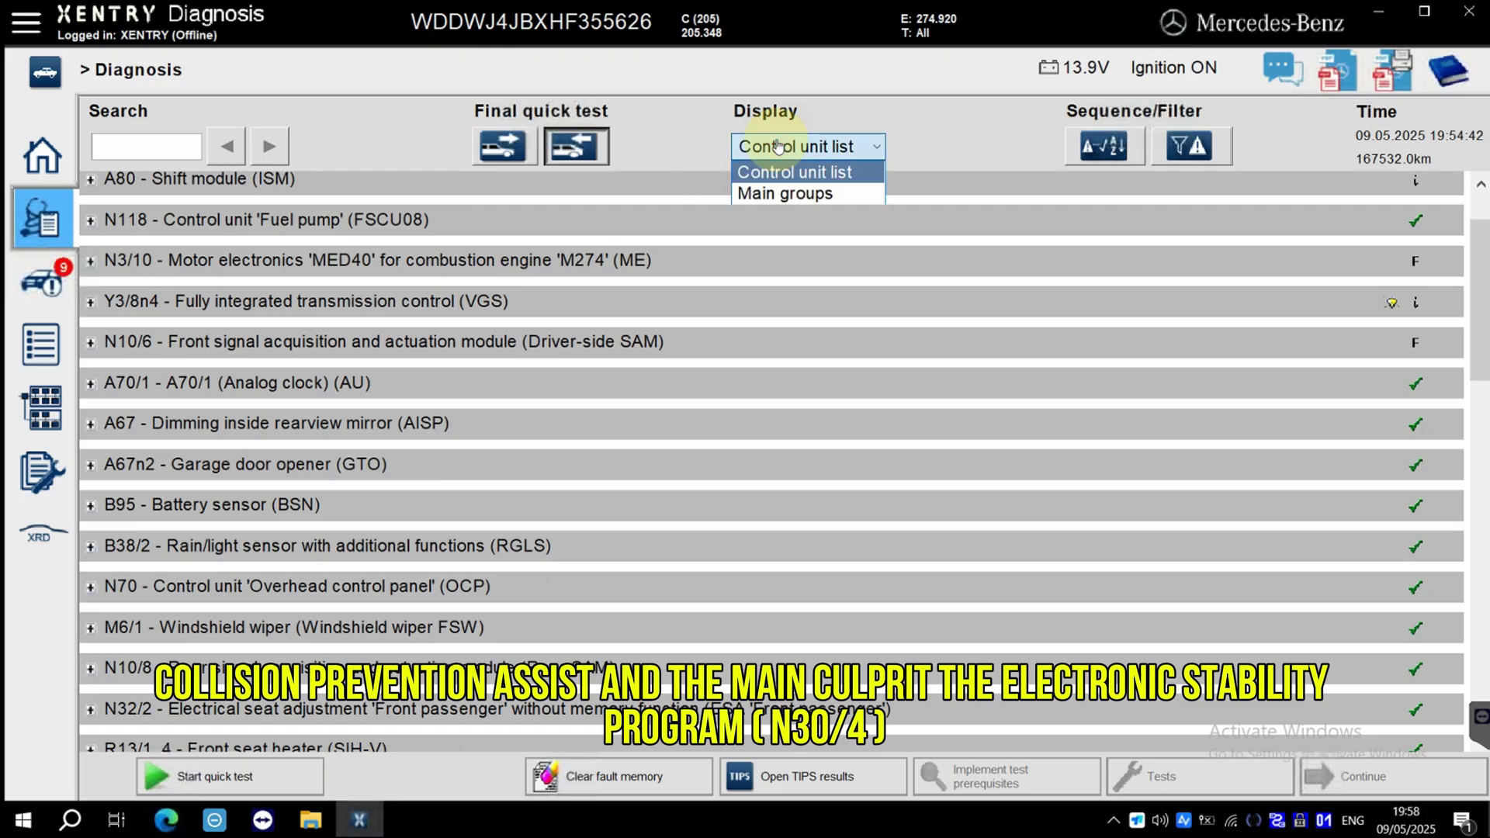
{"action": "left_click", "coordinate": [770, 194]}
{"action": "scroll", "coordinate": [571, 481], "scroll_direction": "down", "scroll_amount": 8}
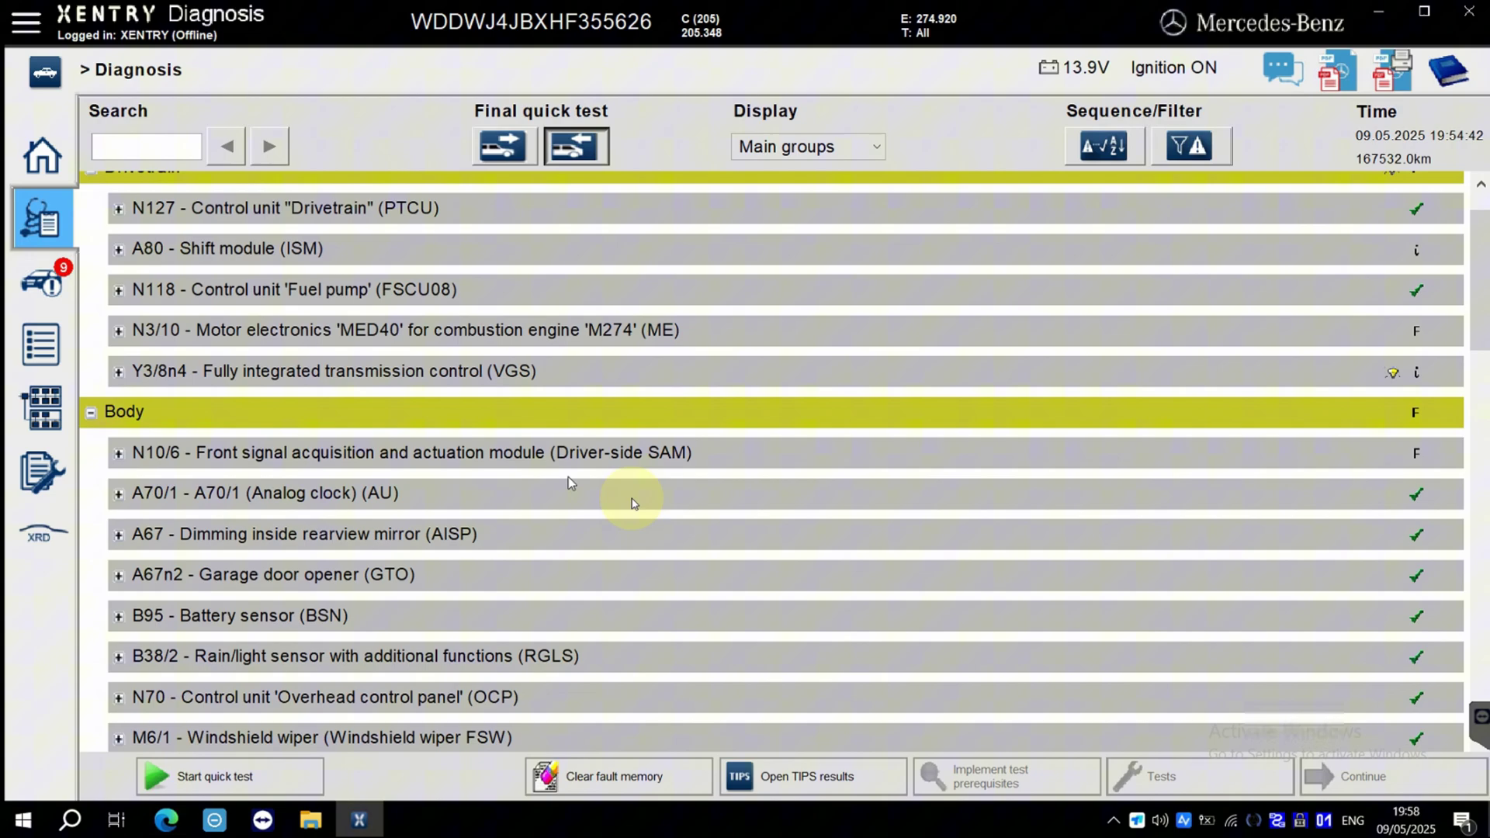
{"action": "scroll", "coordinate": [633, 515], "scroll_direction": "down", "scroll_amount": 3}
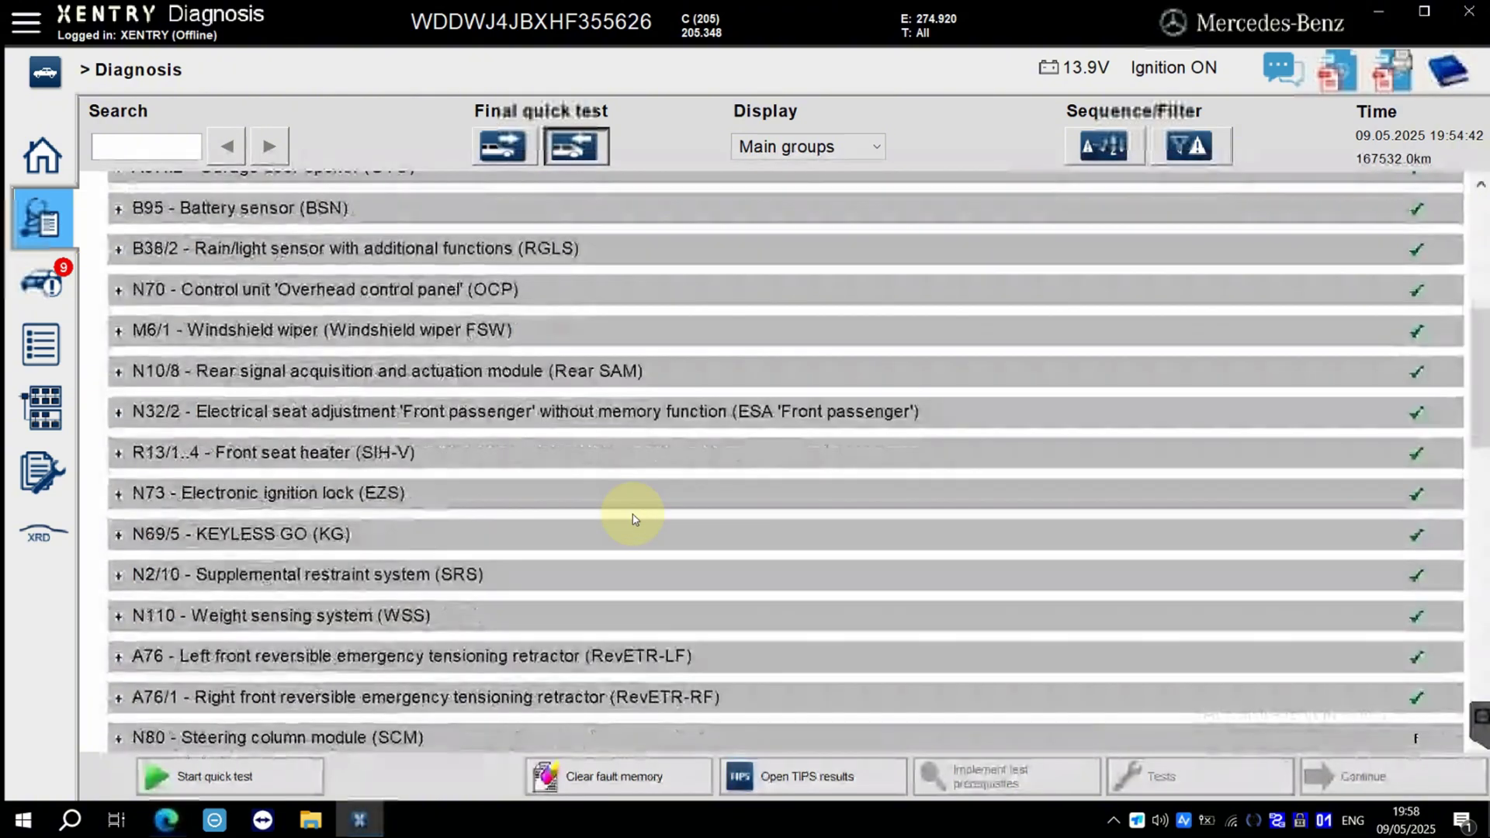
{"action": "scroll", "coordinate": [548, 552], "scroll_direction": "down", "scroll_amount": 1}
{"action": "scroll", "coordinate": [548, 553], "scroll_direction": "down", "scroll_amount": 2}
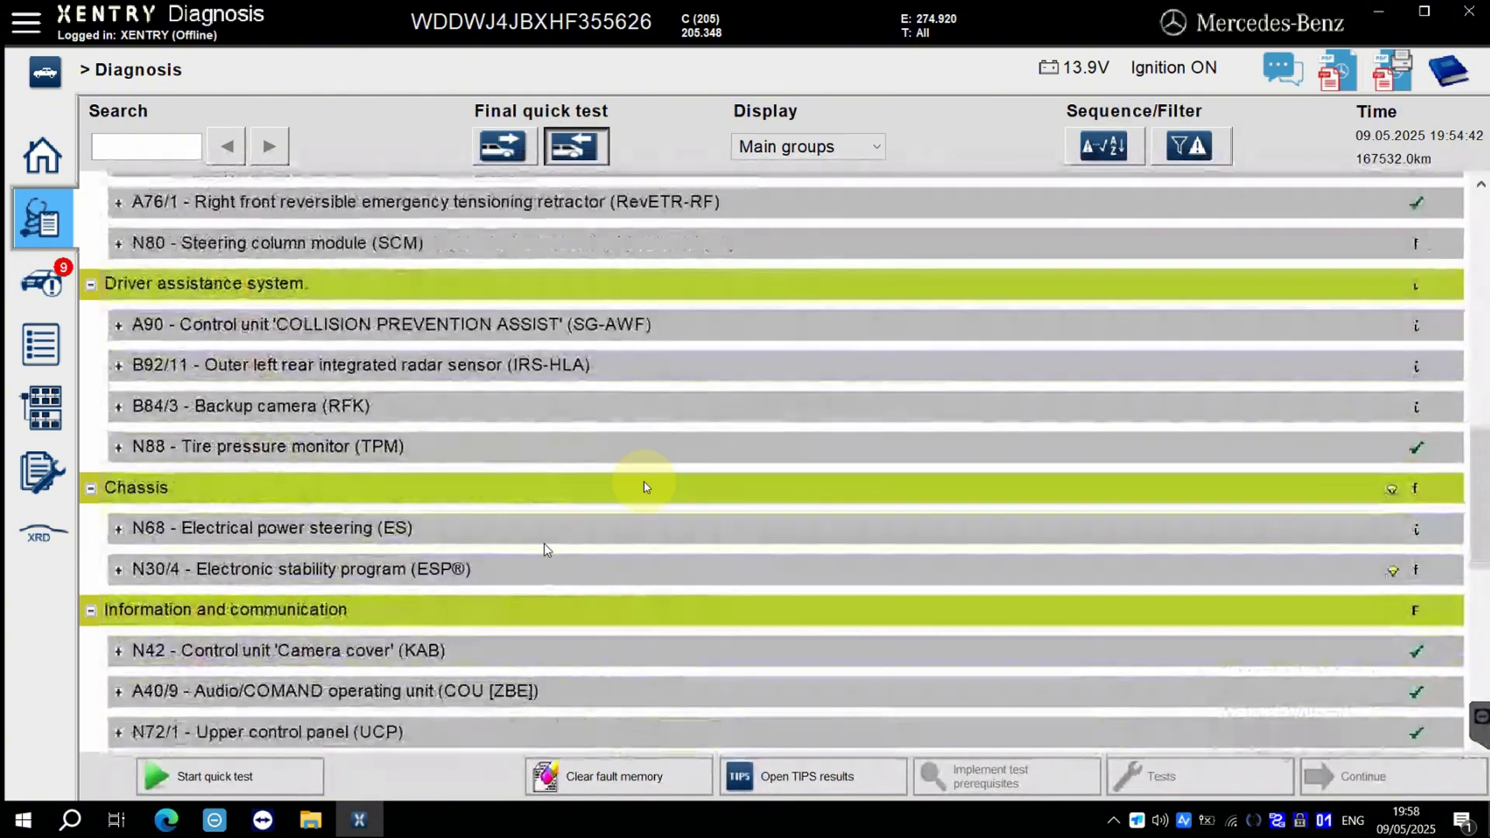
Expand N30/4 ESP and select its U145BFA fault entry.
{"action": "left_click", "coordinate": [120, 326]}
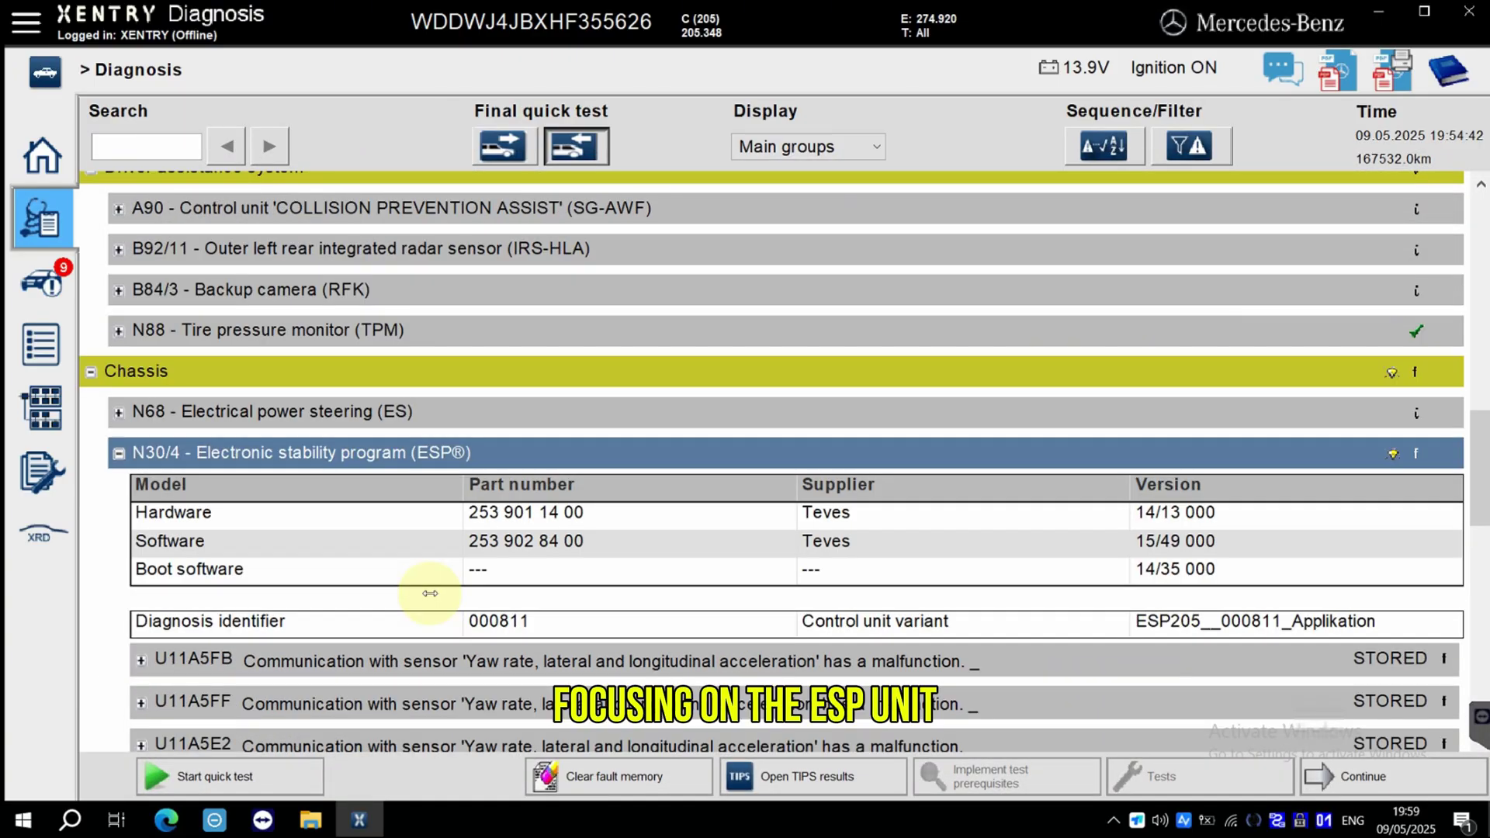
{"action": "scroll", "coordinate": [430, 593], "scroll_direction": "down", "scroll_amount": 3}
{"action": "scroll", "coordinate": [430, 593], "scroll_direction": "down", "scroll_amount": 4}
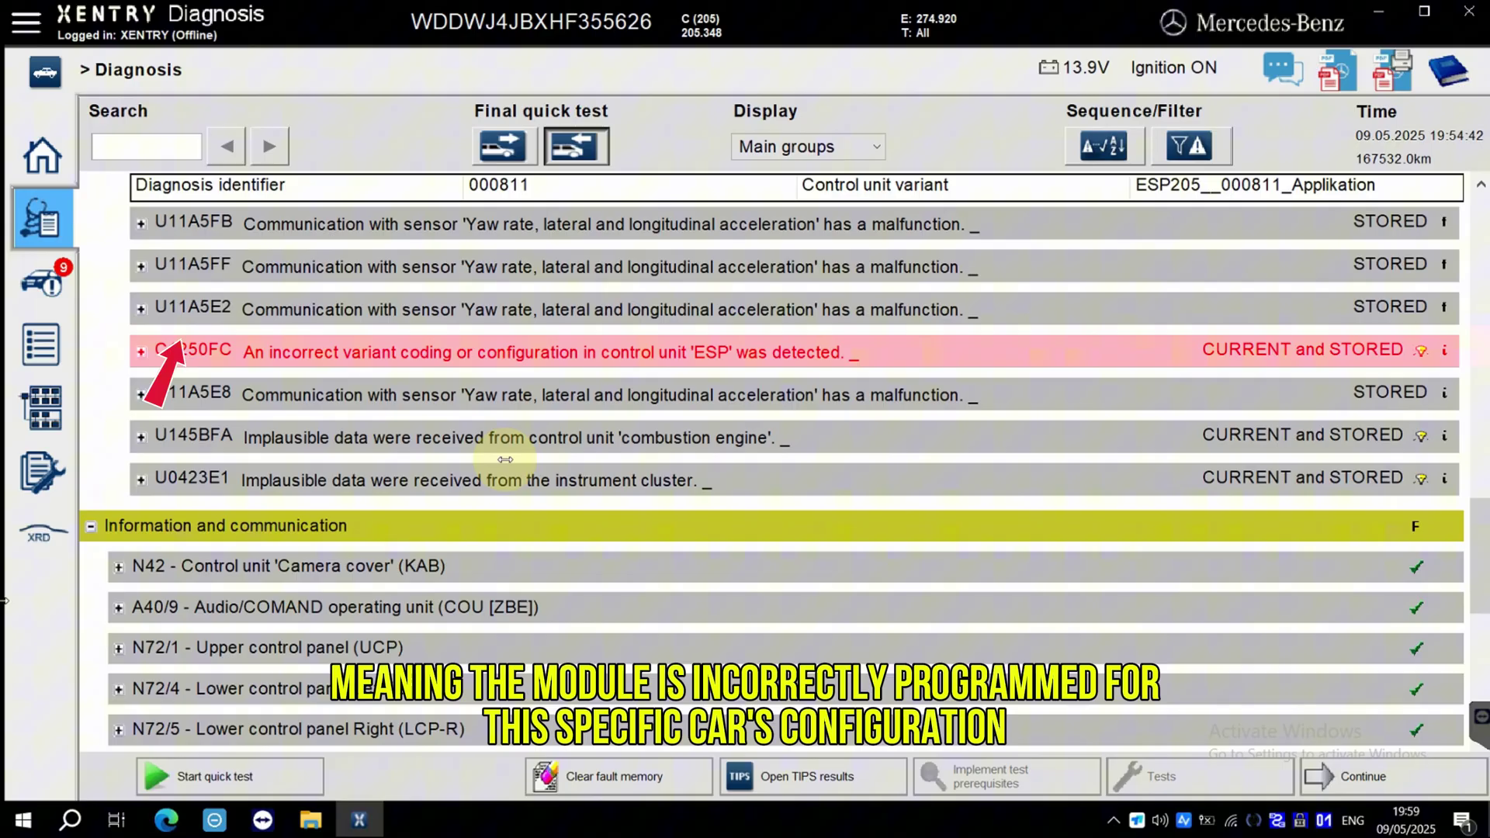
{"action": "left_click", "coordinate": [534, 445]}
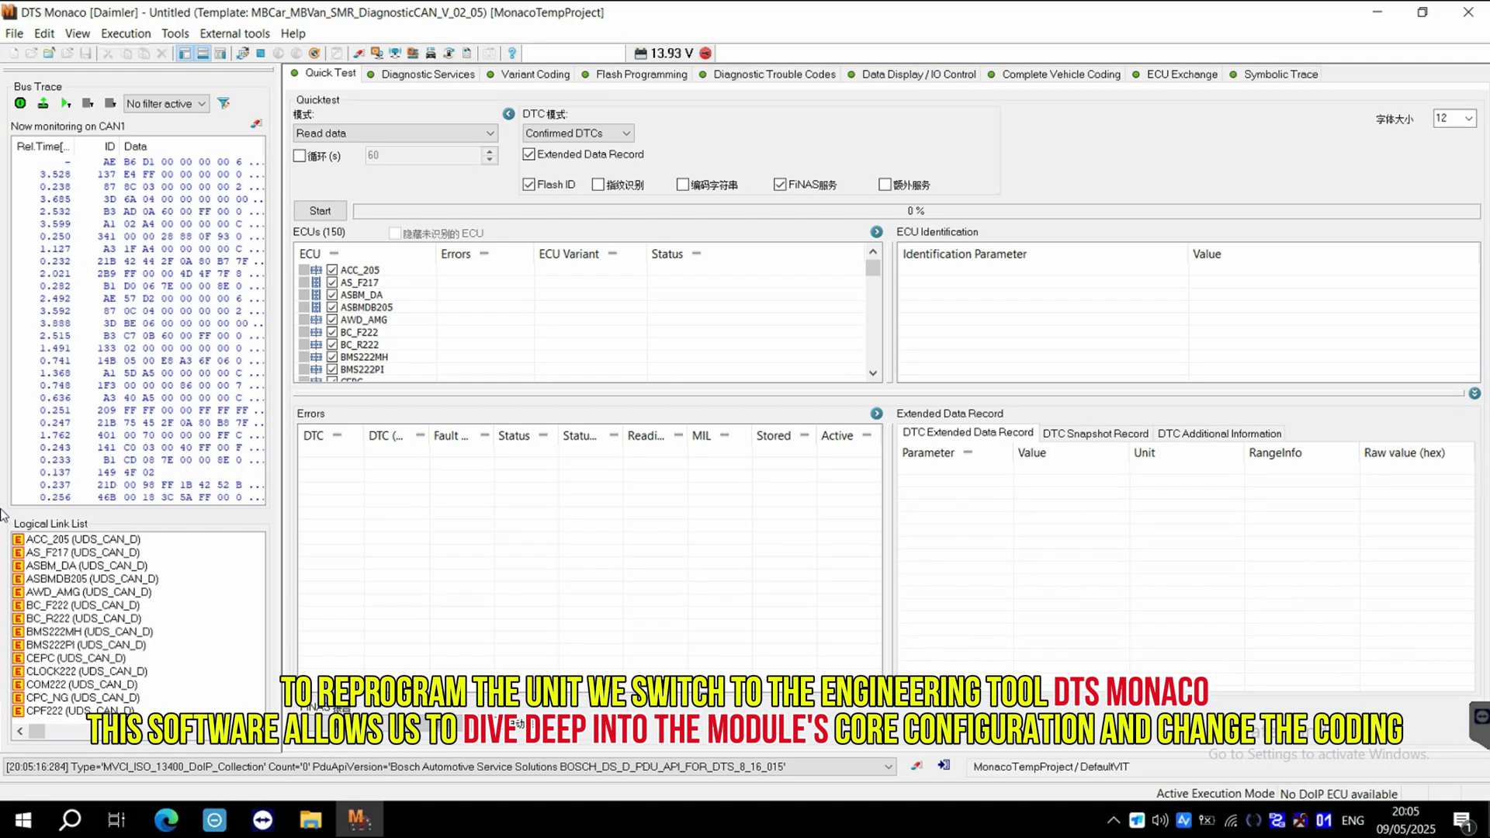
In Variant Coding, connect to EIS222 via 'ezs' and write its coding to 100%.
{"action": "left_click", "coordinate": [539, 75]}
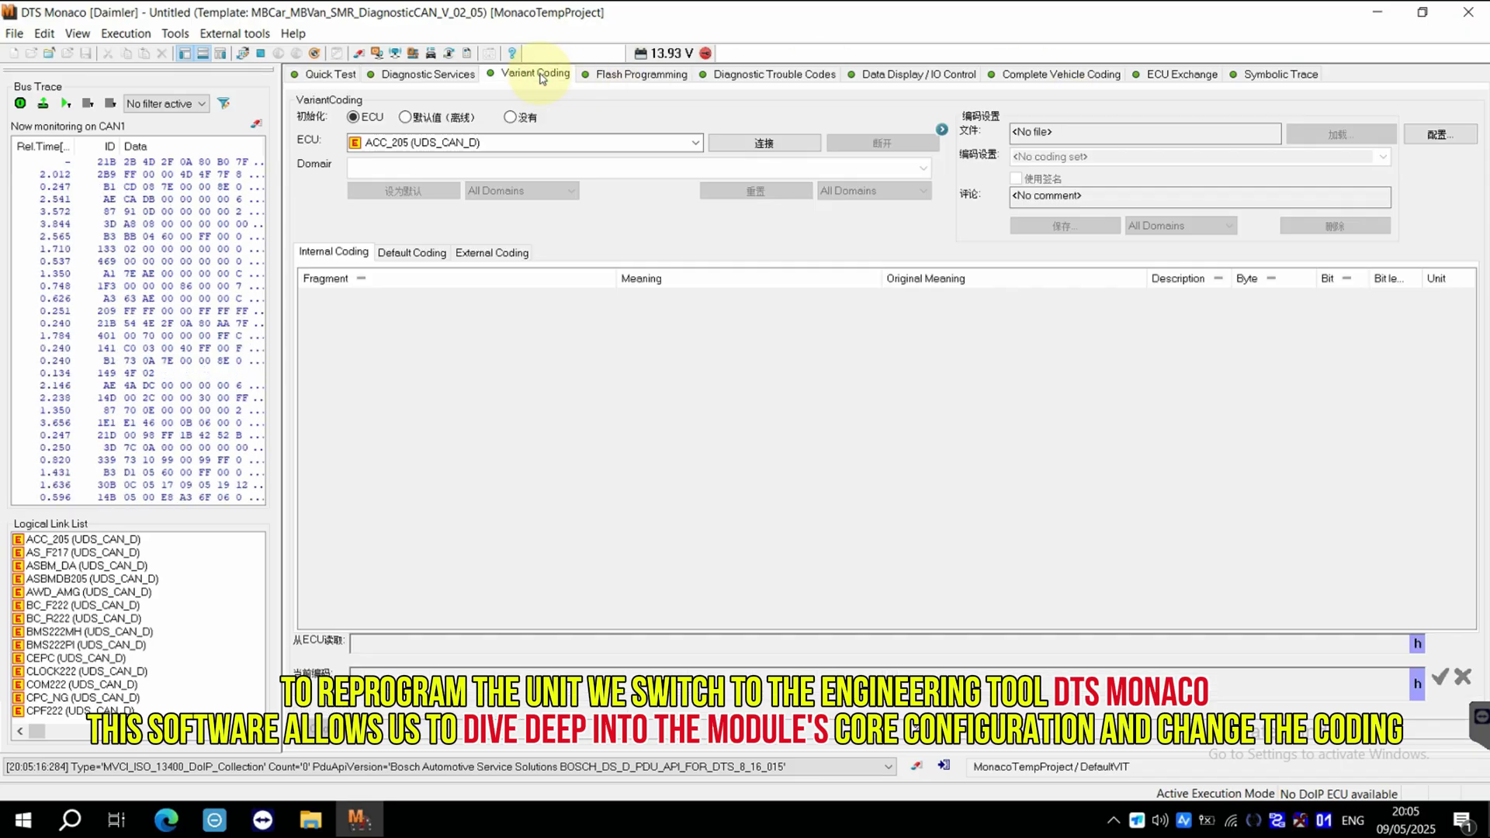
{"action": "left_click", "coordinate": [793, 75]}
{"action": "left_click", "coordinate": [536, 74]}
{"action": "left_click", "coordinate": [613, 143]}
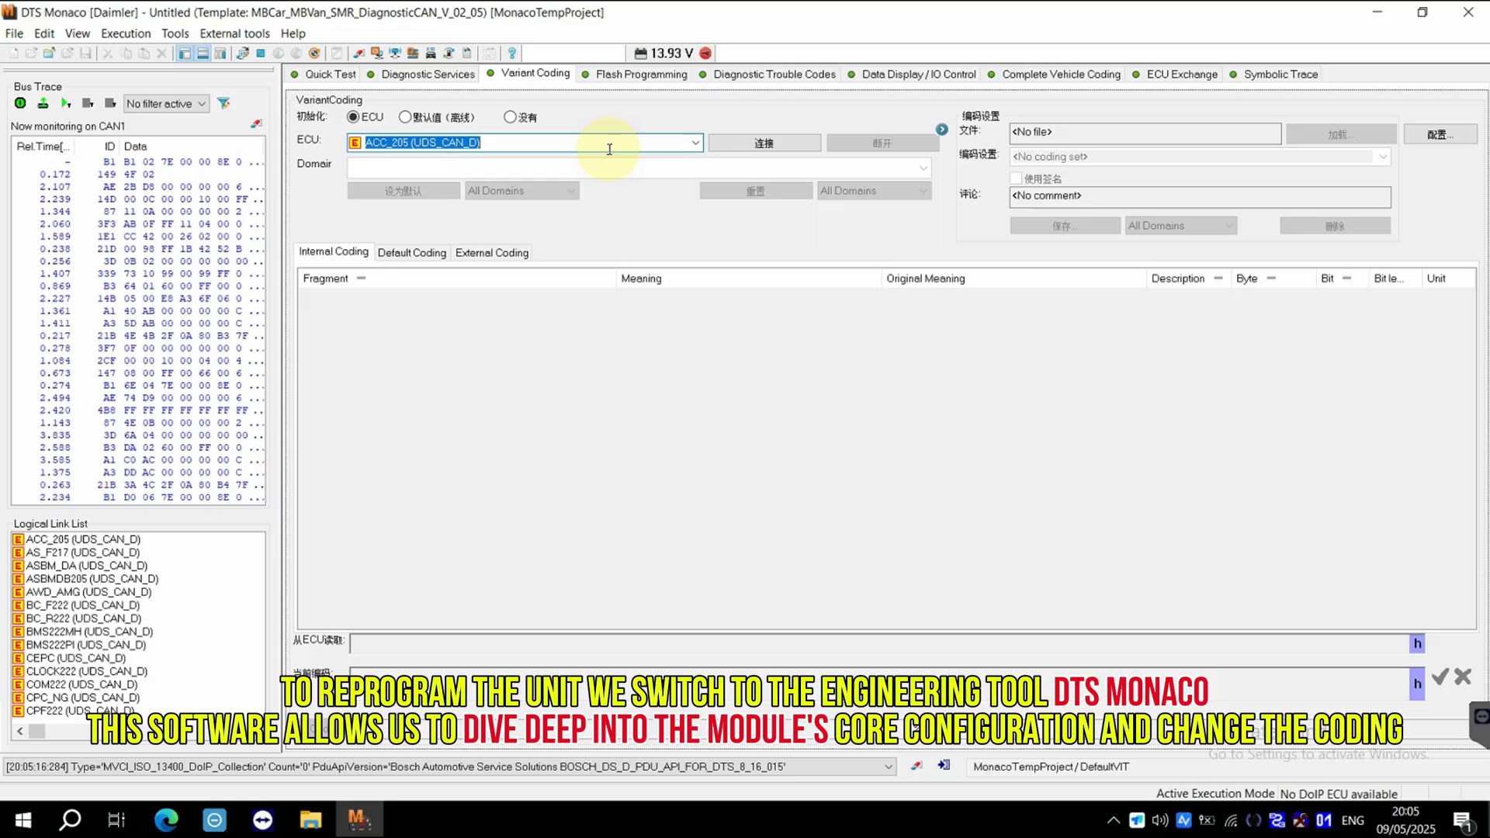
{"action": "type", "text": "éz"}
{"action": "type", "text": "s"}
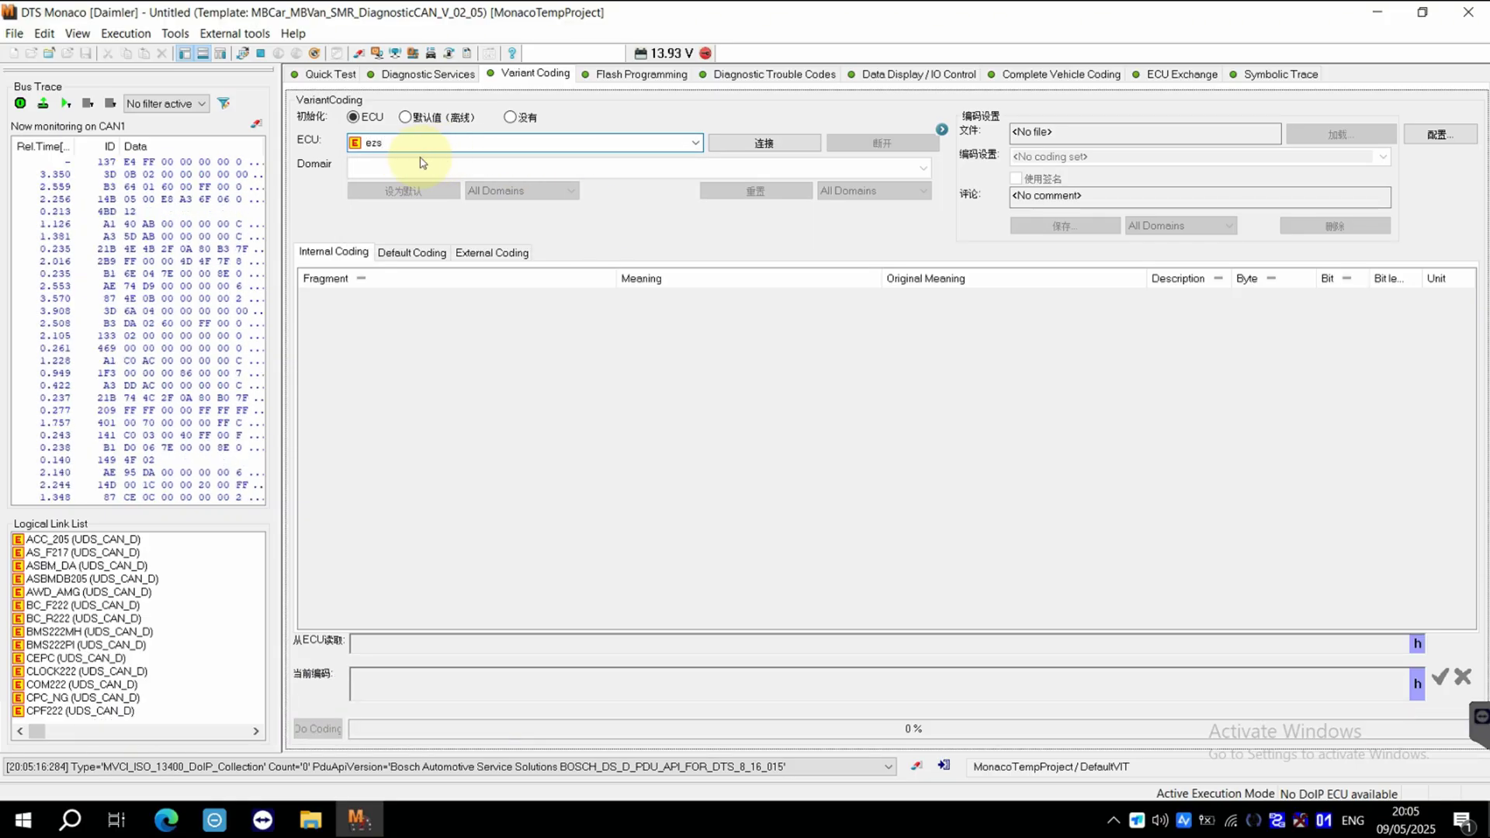
{"action": "left_click", "coordinate": [419, 155]}
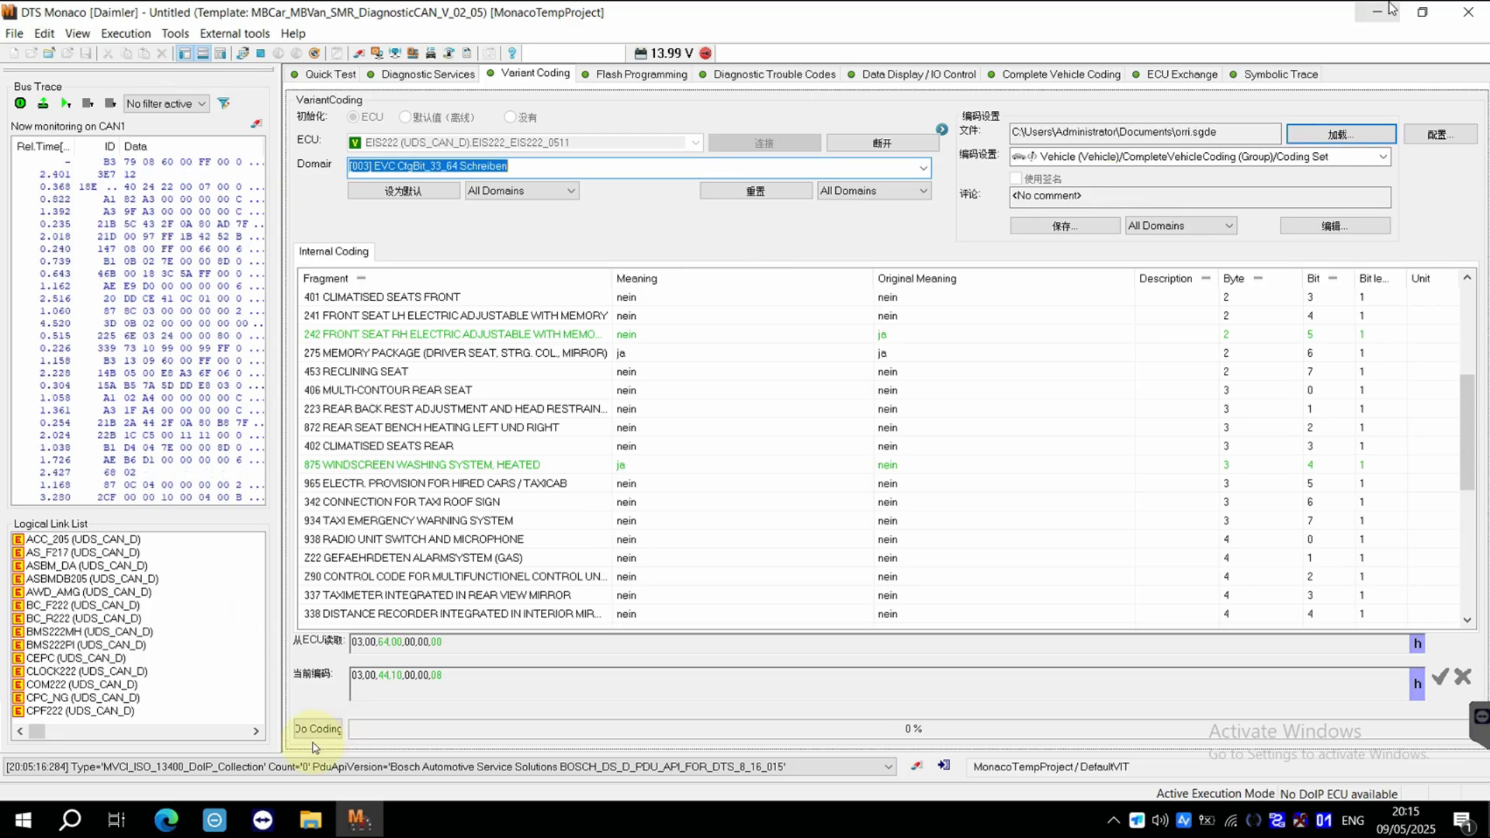
{"action": "left_click", "coordinate": [318, 728]}
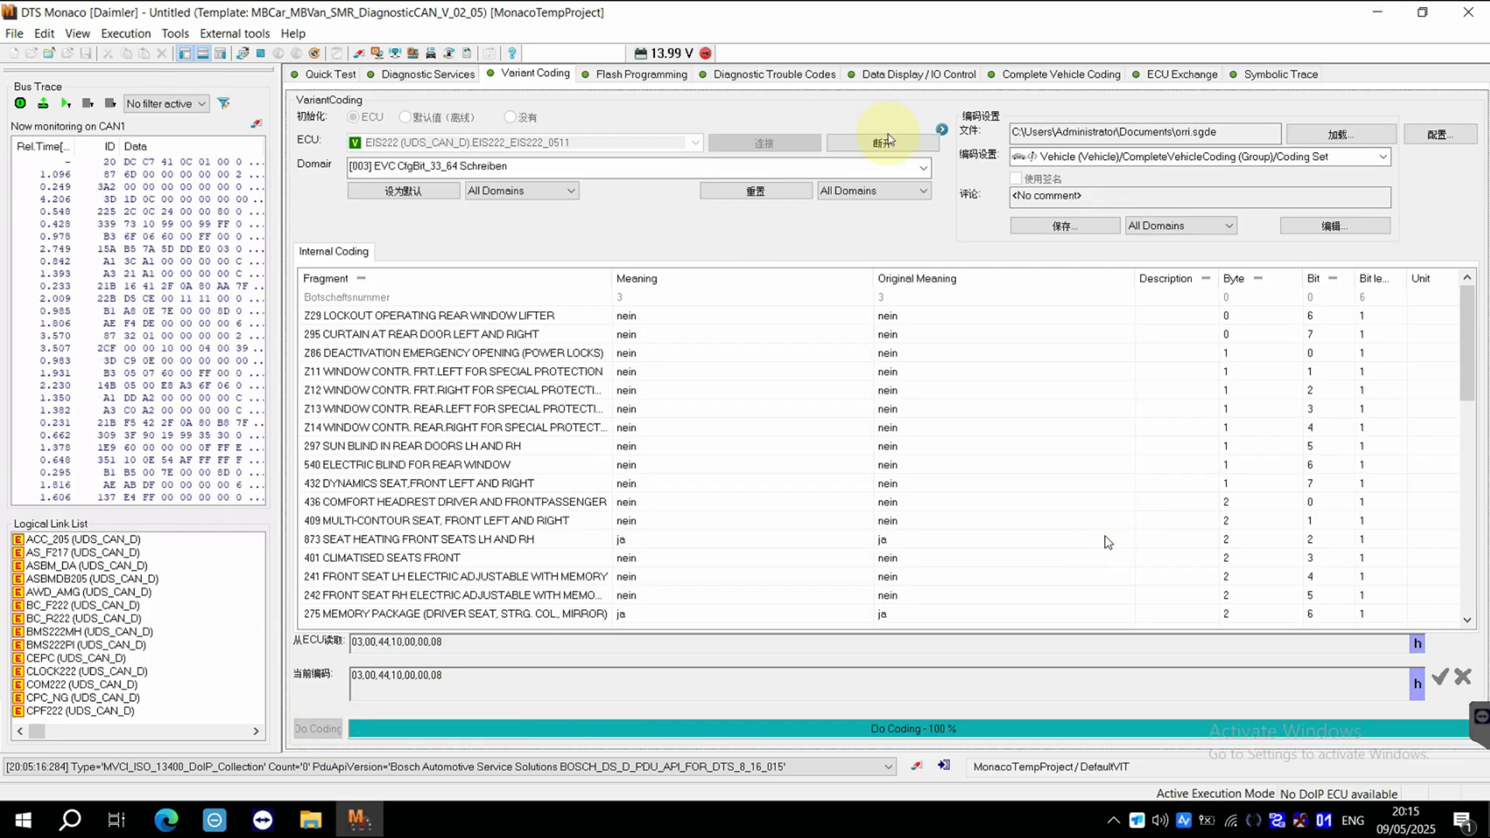
Disconnect from EIS222 and bring up the Diagnostic Services ECU list.
{"action": "left_click", "coordinate": [889, 140]}
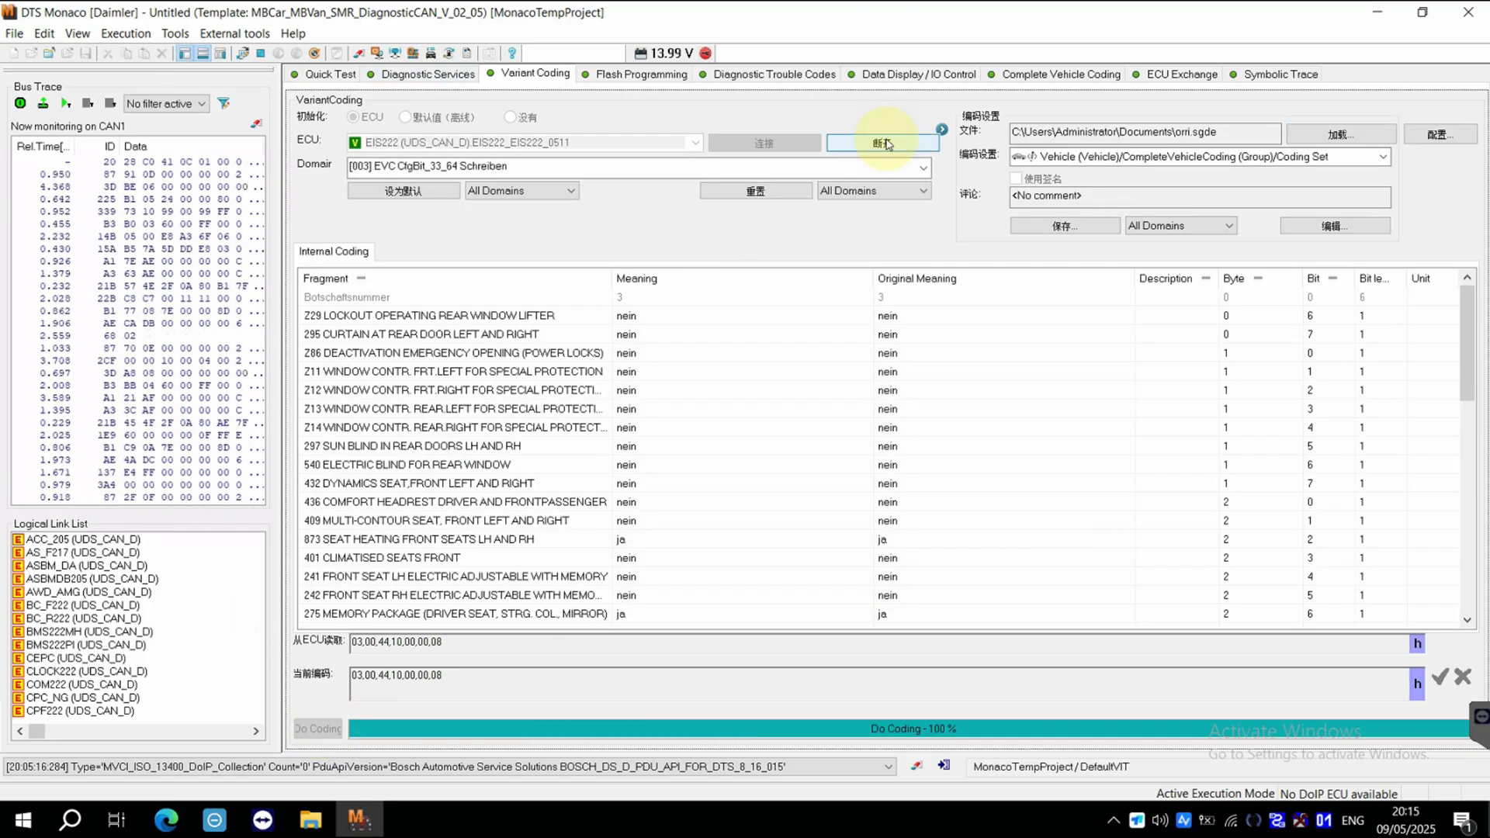
{"action": "left_click", "coordinate": [412, 74]}
{"action": "key", "text": "s"}
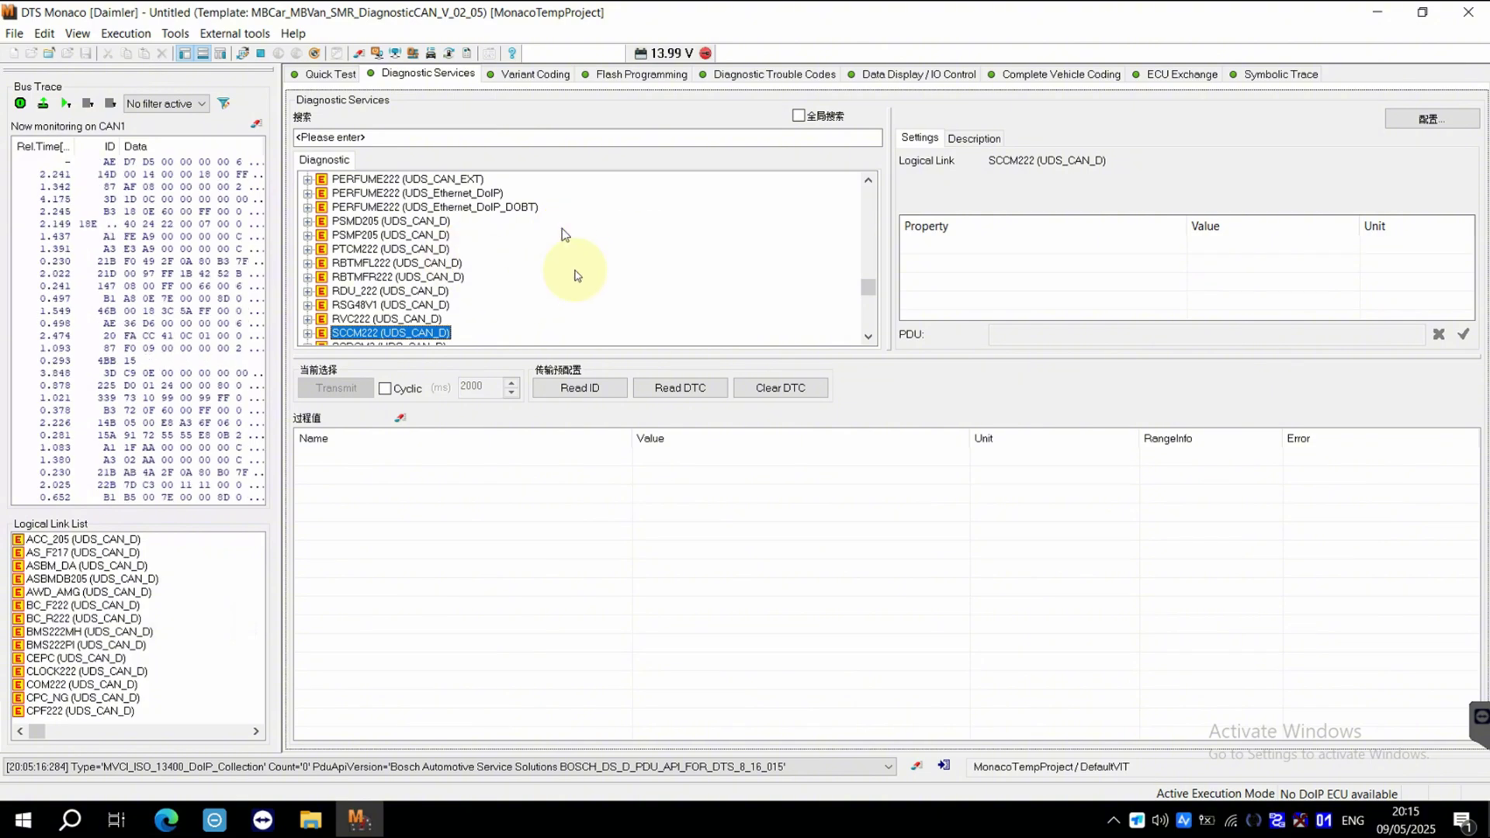
Locate EIS222 in the ECU list and run its variant identification.
{"action": "key", "text": "s"}
{"action": "key", "text": "e"}
{"action": "left_click", "coordinate": [631, 303]}
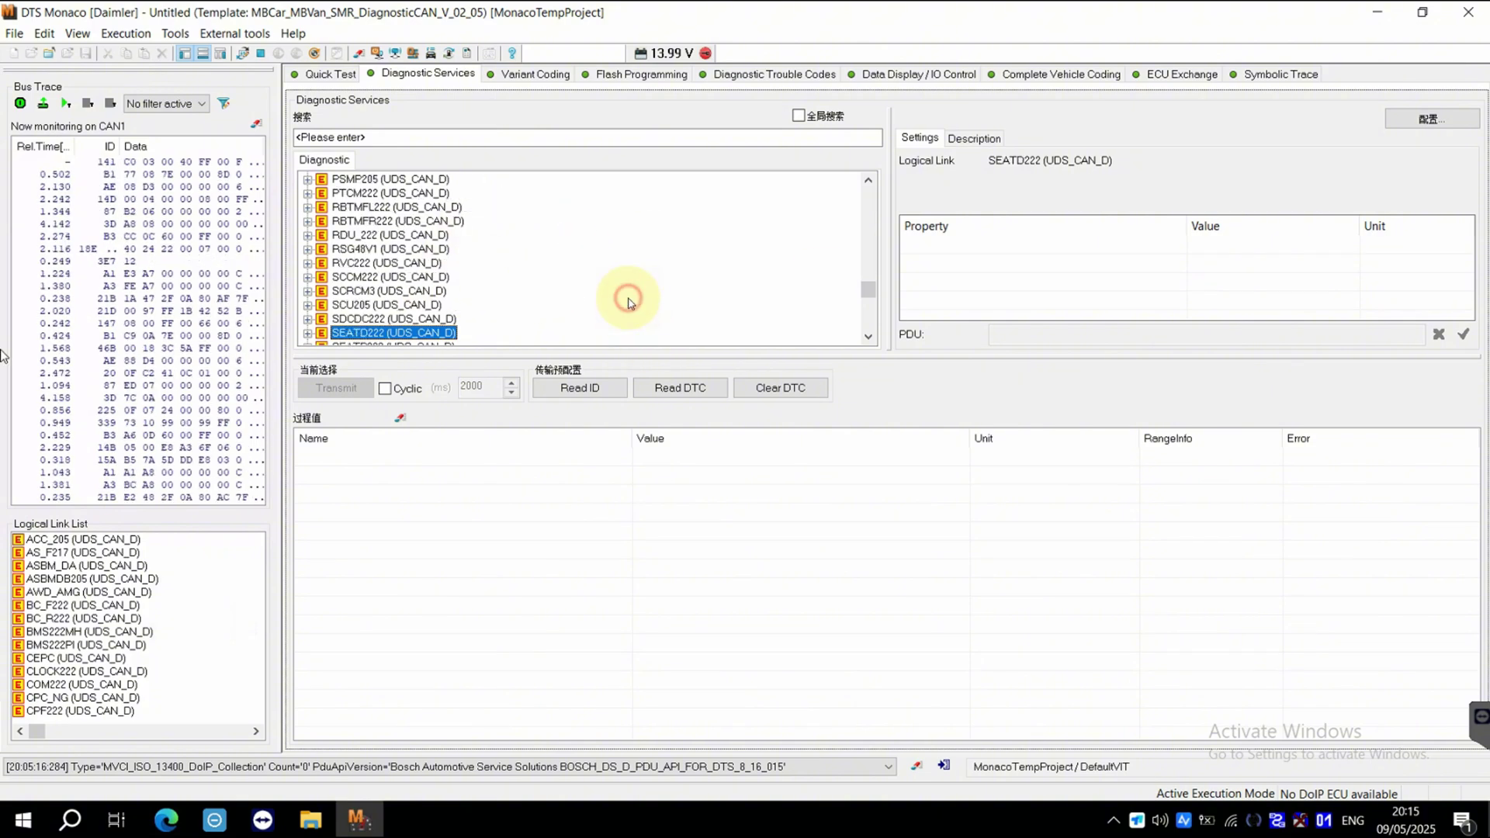
{"action": "key", "text": "e"}
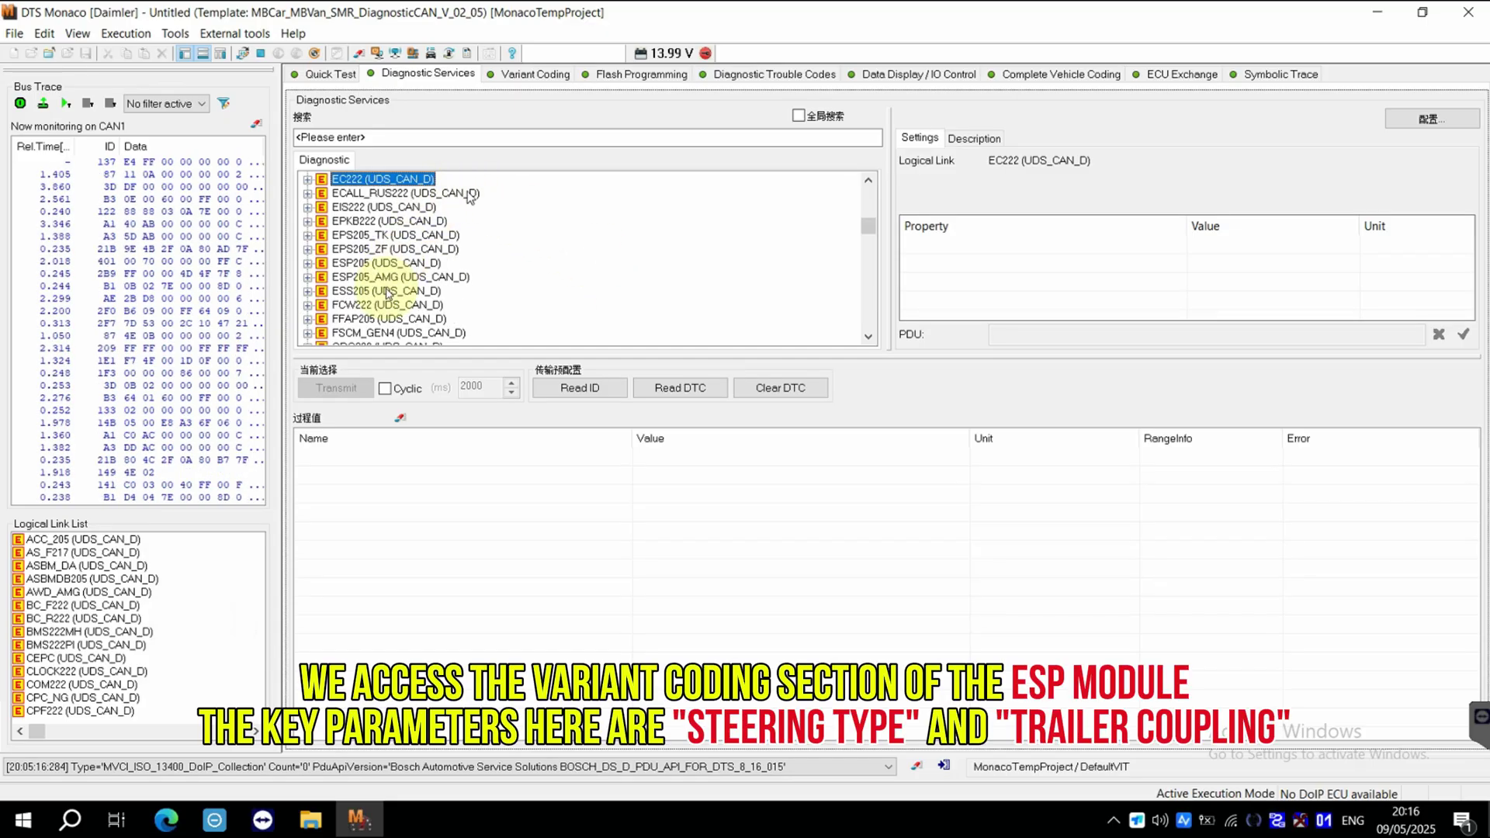
{"action": "double_click", "coordinate": [378, 208]}
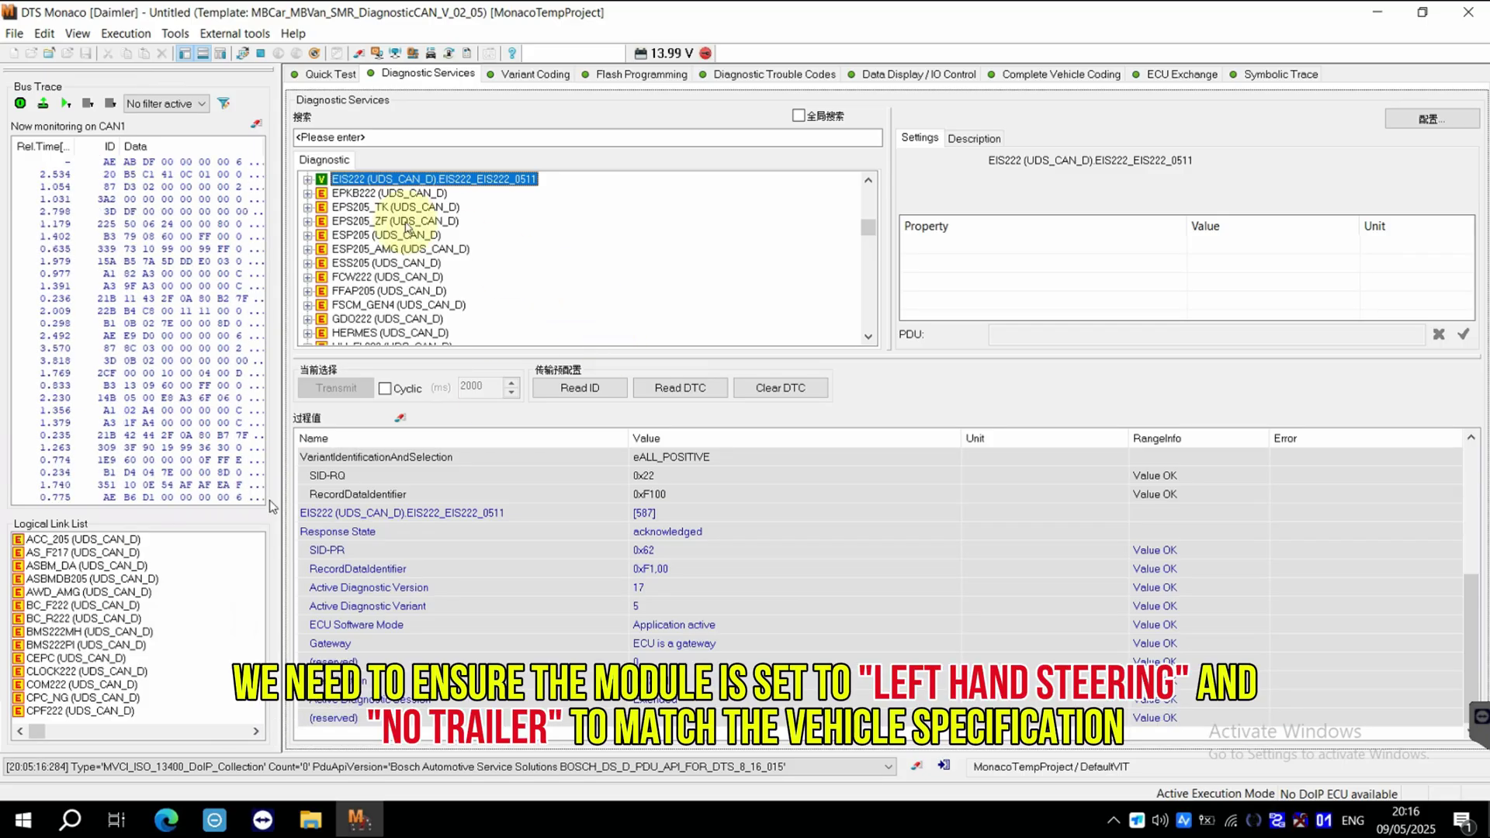
Run the [11 01] HardReset on EIS222, then switch to ESP205's Diagnostic Trouble Codes.
{"action": "left_click", "coordinate": [310, 181]}
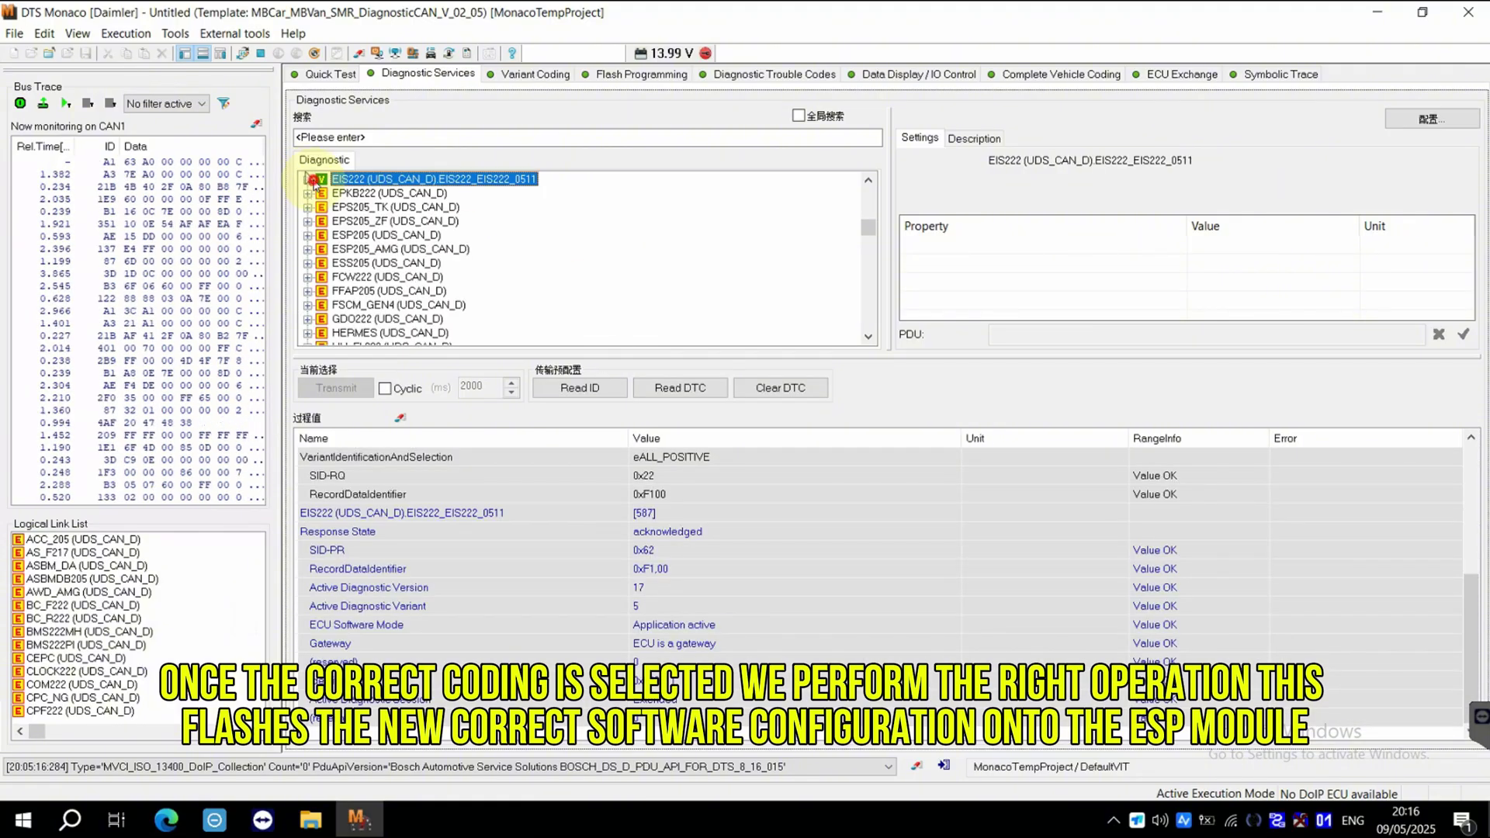
{"action": "left_click", "coordinate": [309, 180]}
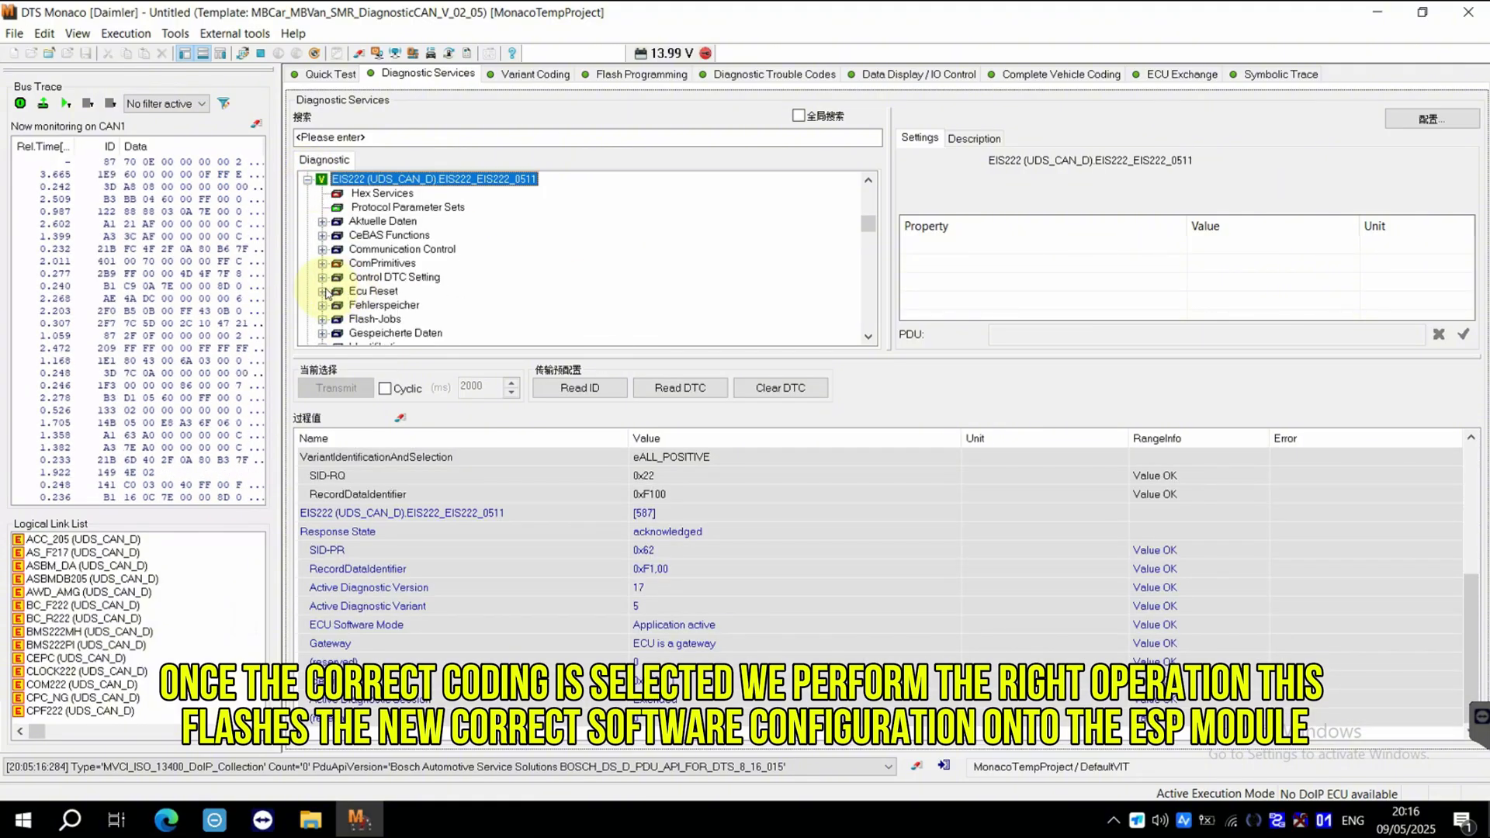
{"action": "left_click", "coordinate": [323, 292]}
{"action": "double_click", "coordinate": [447, 305]}
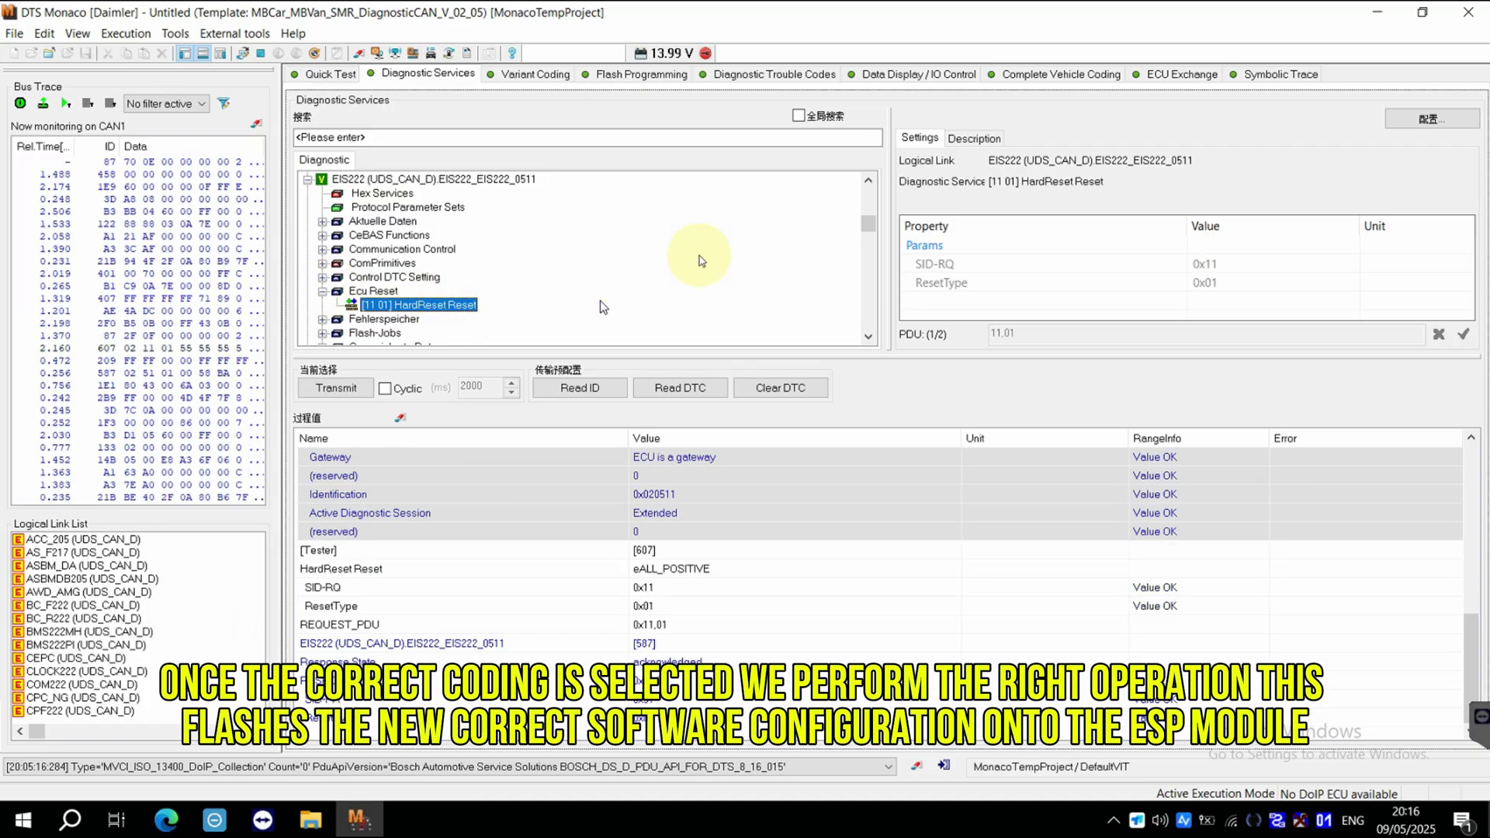
{"action": "left_click", "coordinate": [789, 80]}
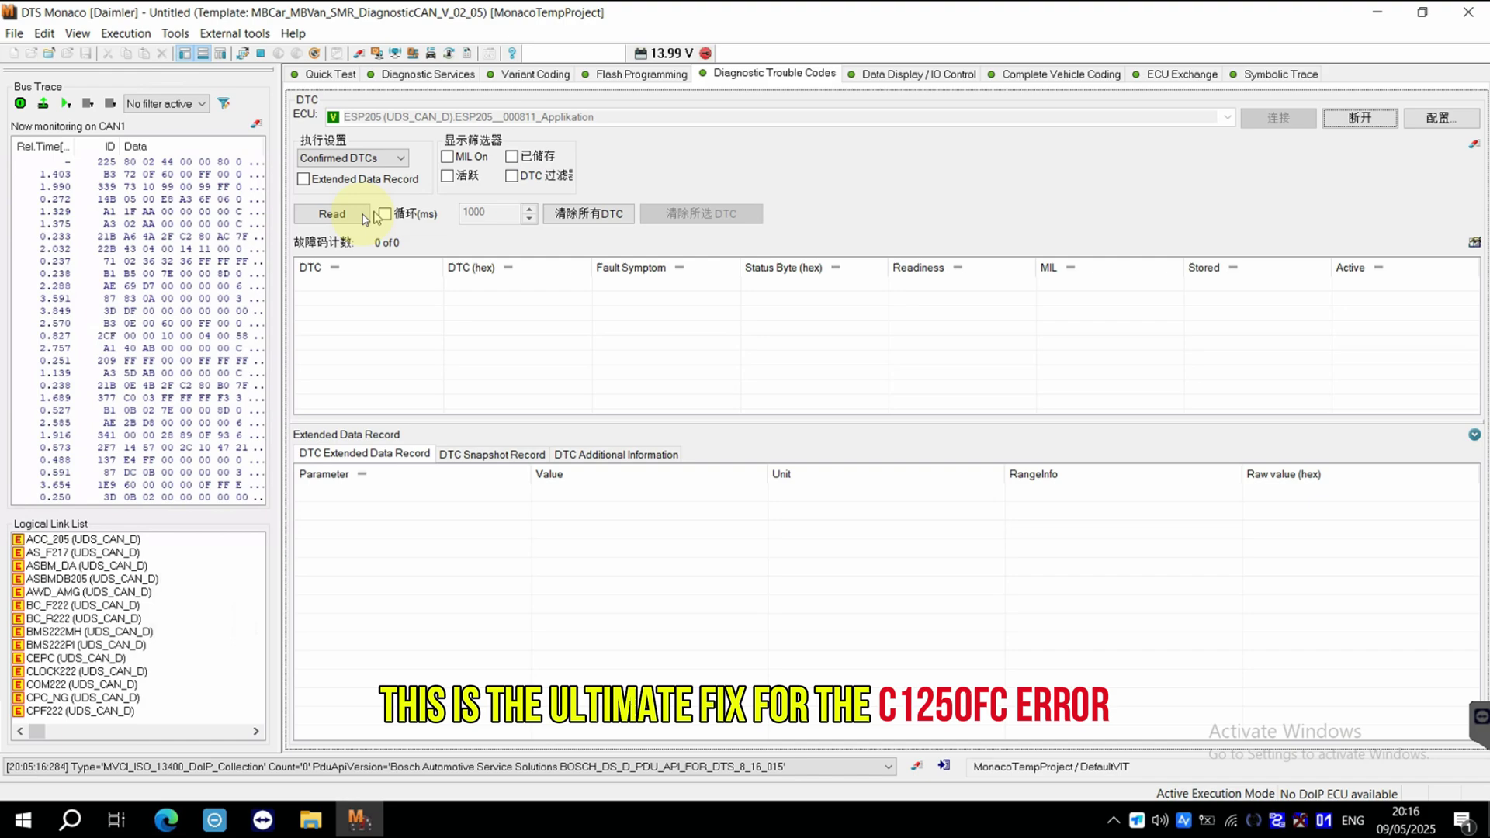
Read and clear the seven ESP205 fault codes, including C1250FC, then close DTS Monaco.
{"action": "left_click", "coordinate": [363, 217]}
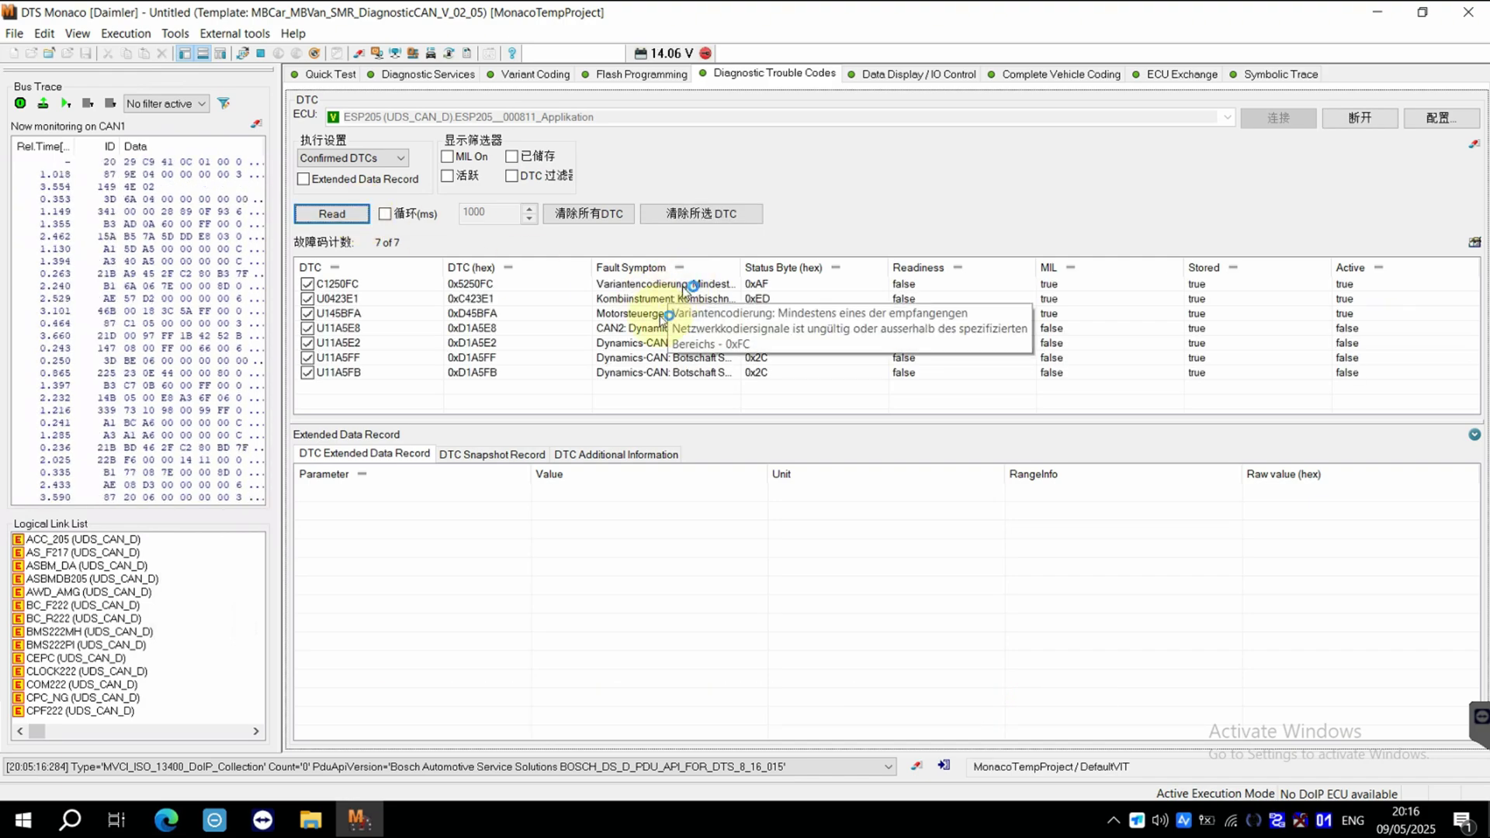
{"action": "key", "text": "alt+Tab"}
{"action": "scroll", "coordinate": [1013, 400], "scroll_direction": "down", "scroll_amount": 5}
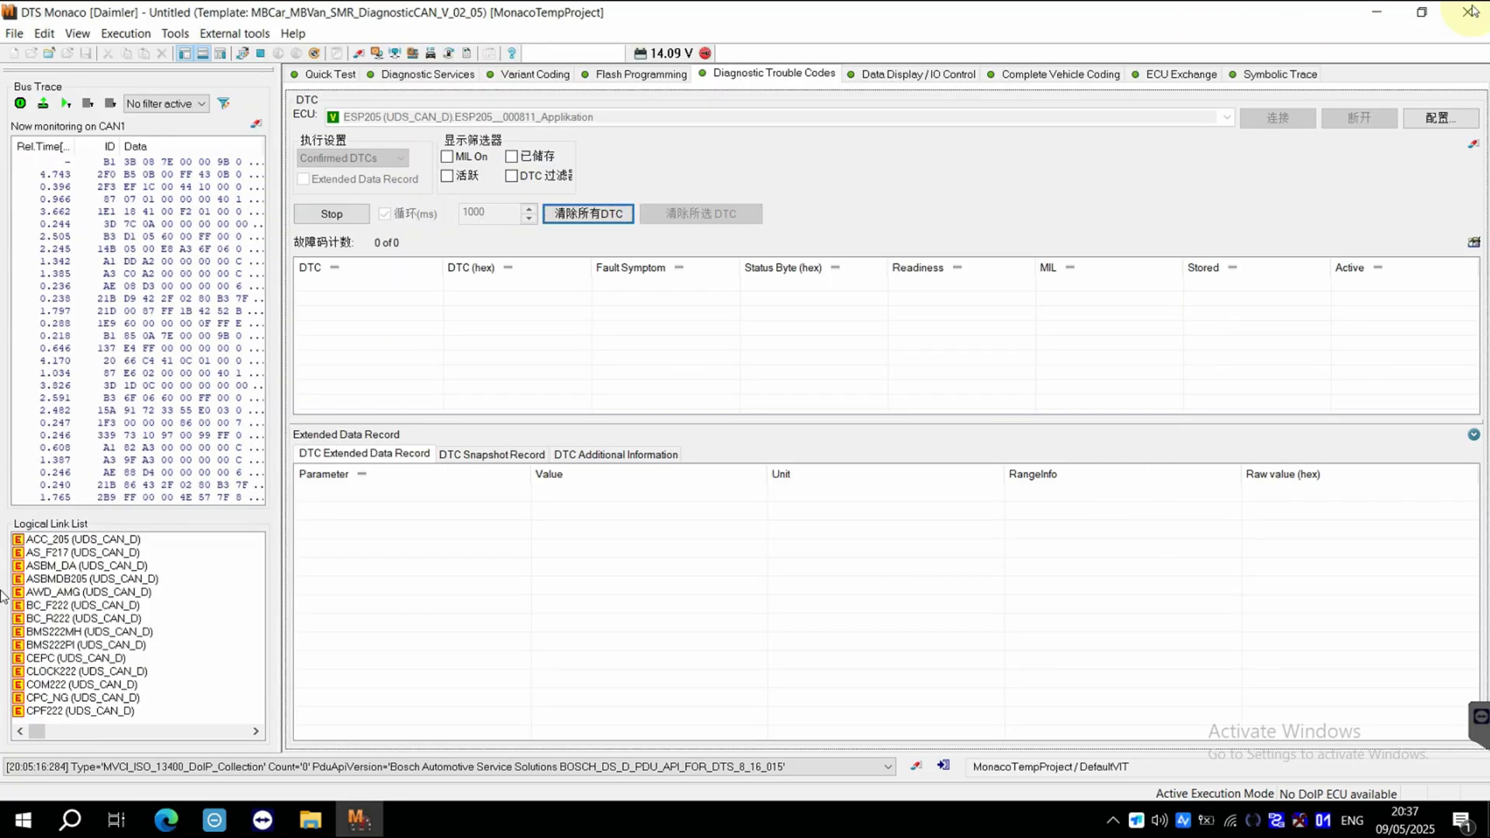
{"action": "left_click", "coordinate": [1469, 15]}
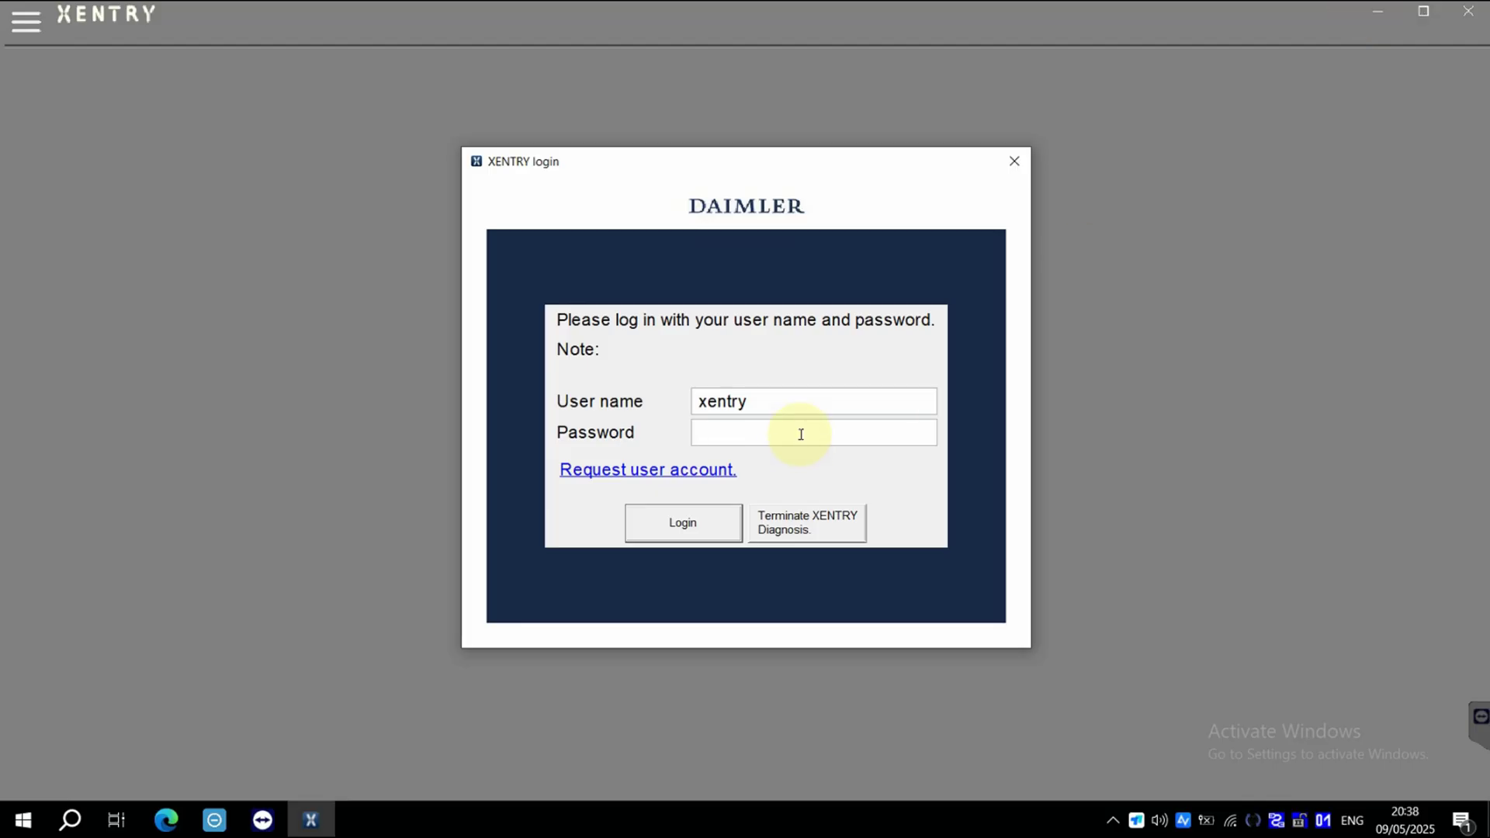
Log in to XENTRY with the account password.
{"action": "left_click", "coordinate": [801, 434]}
{"action": "type", "text": "1234"}
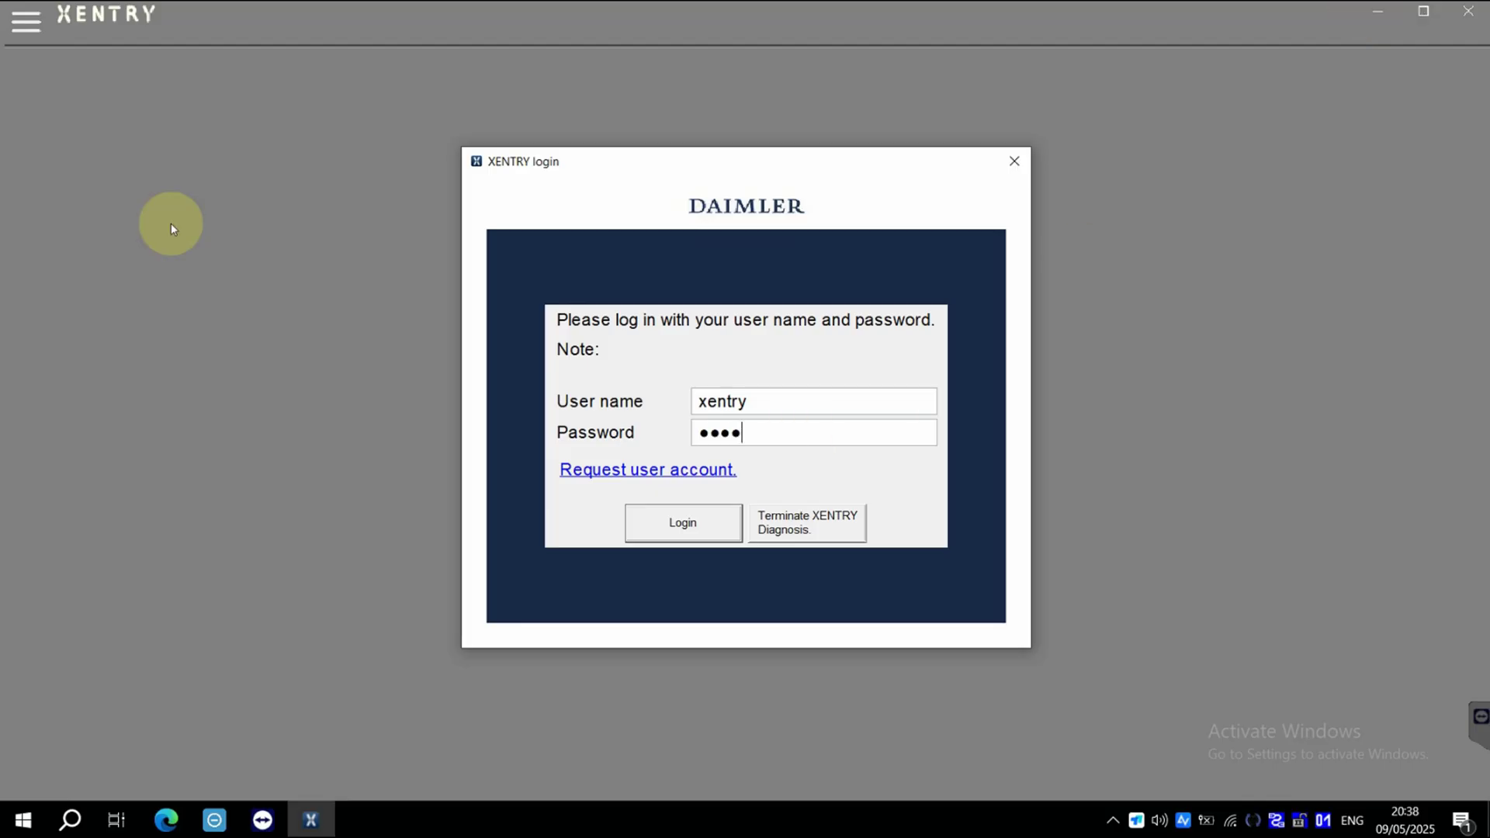
{"action": "key", "text": "Return"}
Diagnose the Mercedes-Benz passenger car with an automatic quick test: 46 units, 29 error codes.
{"action": "left_click", "coordinate": [326, 290]}
{"action": "left_click", "coordinate": [124, 154]}
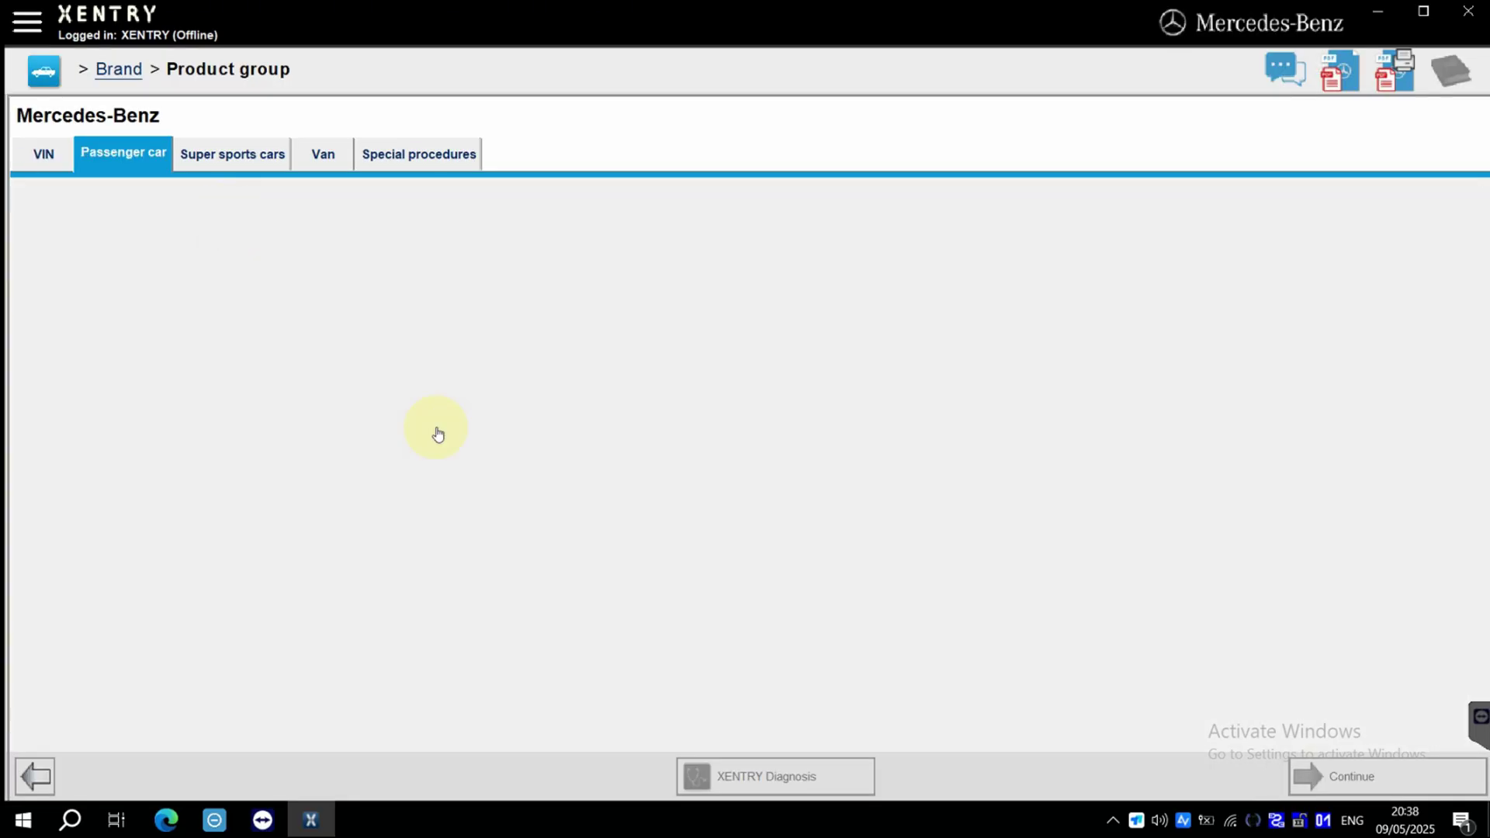
{"action": "left_click", "coordinate": [745, 770]}
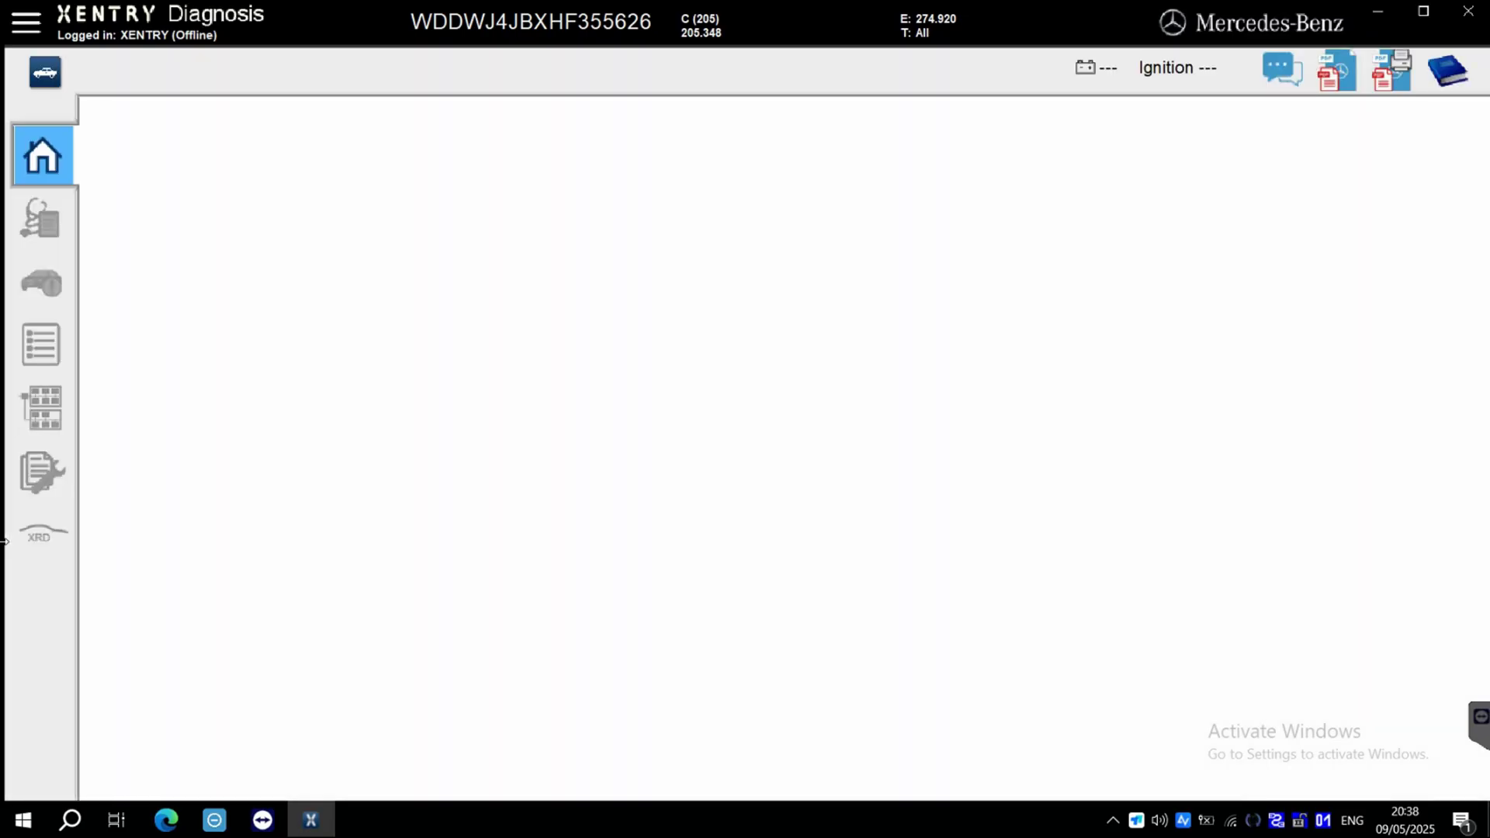
{"action": "left_click", "coordinate": [736, 516]}
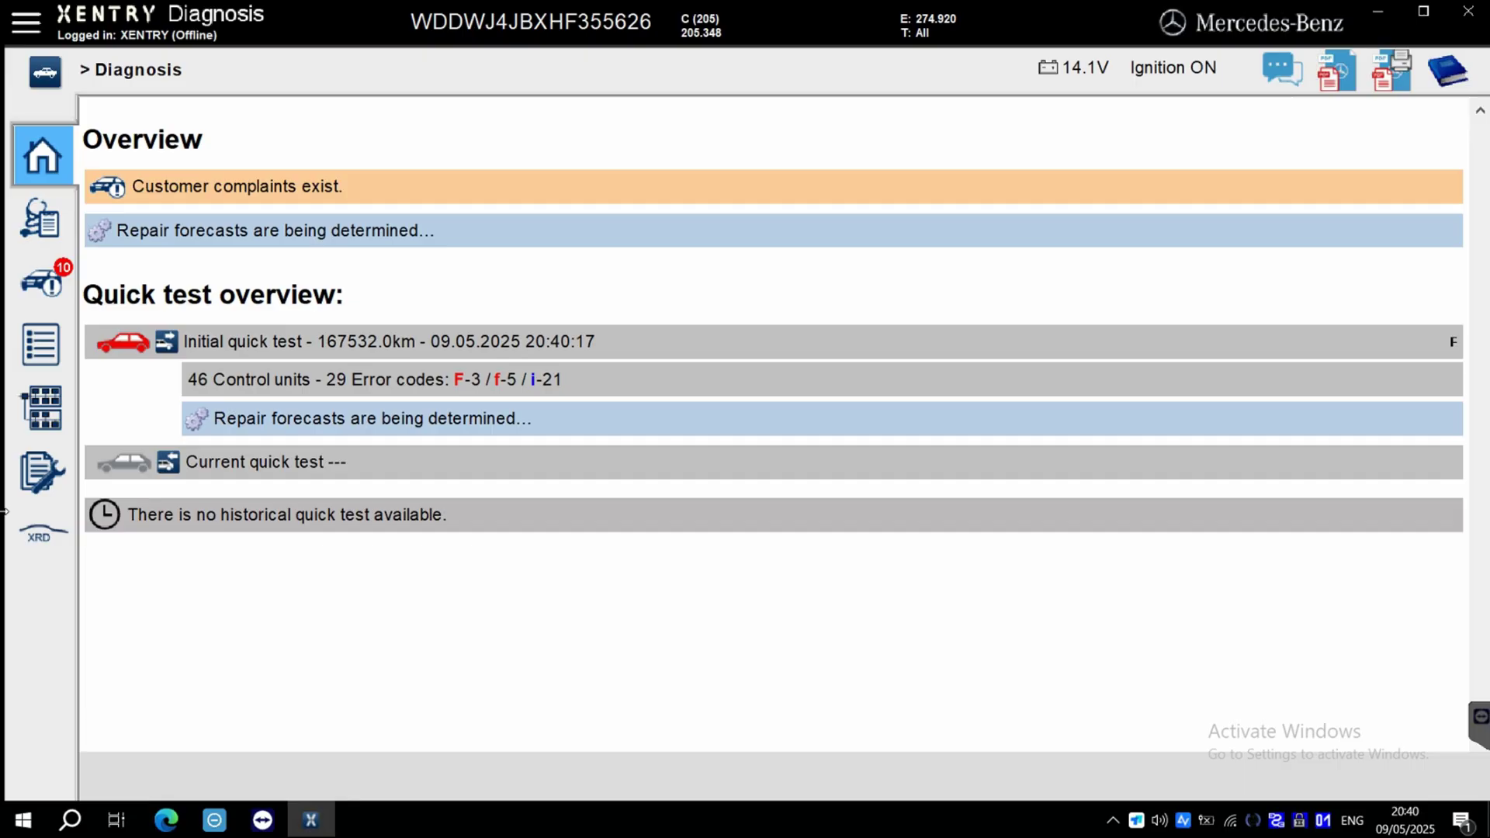
Show the quick test by Main groups and expand the N30/4 ESP and N68 power steering details.
{"action": "left_click", "coordinate": [280, 351]}
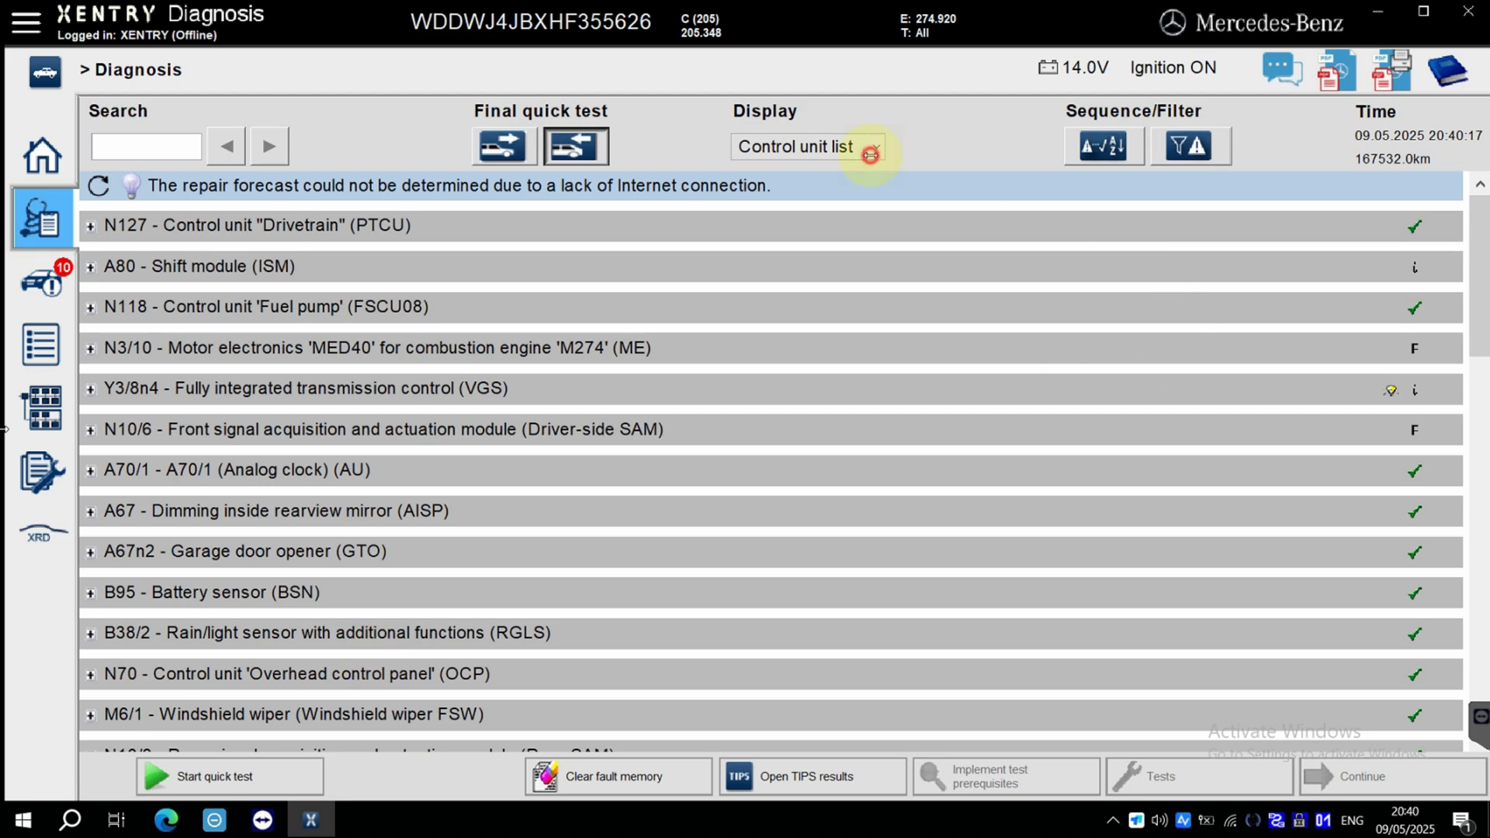
{"action": "left_click", "coordinate": [866, 147]}
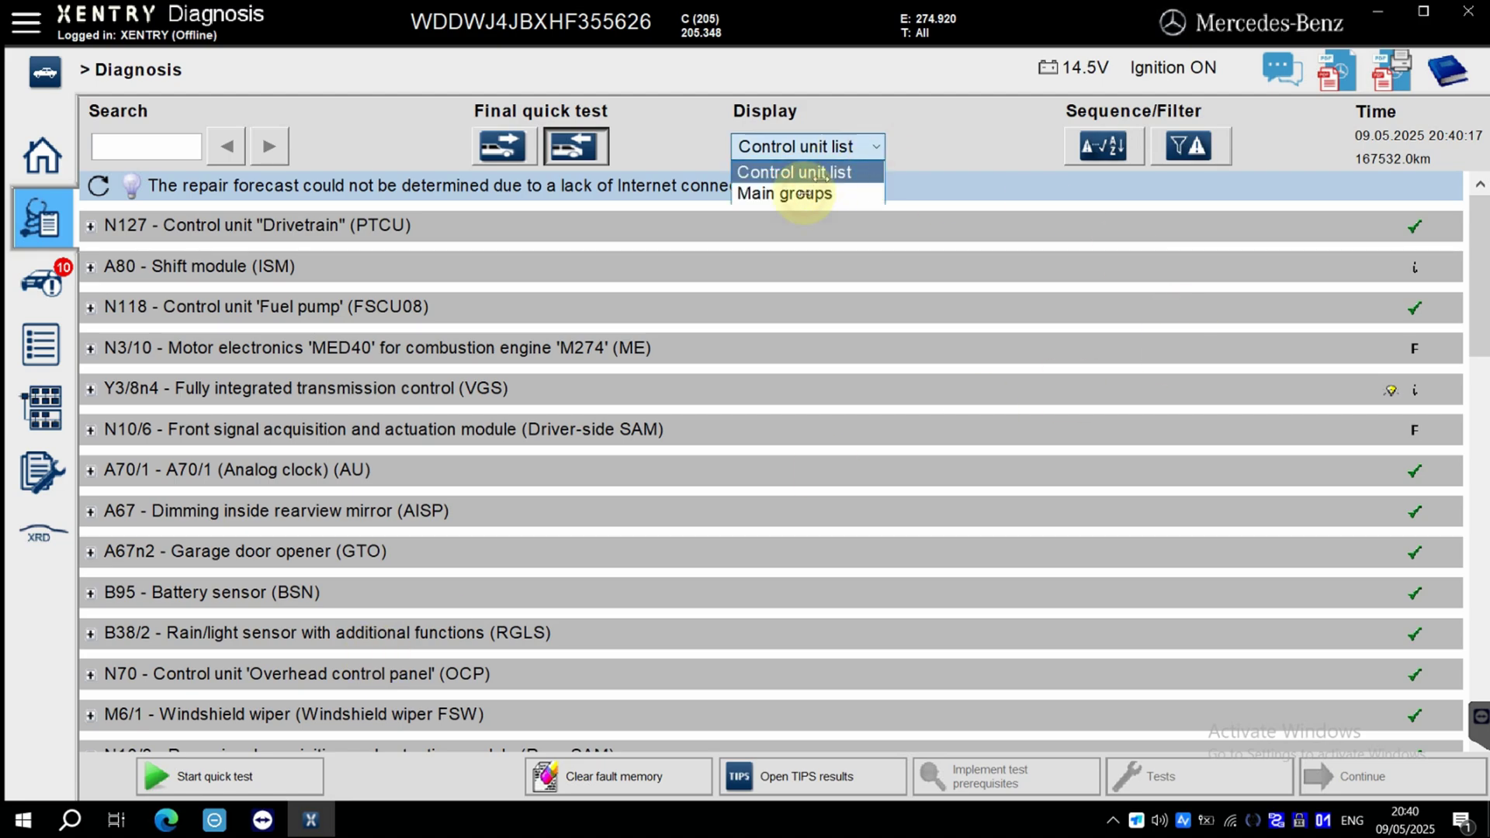
{"action": "left_click", "coordinate": [805, 194]}
{"action": "scroll", "coordinate": [965, 386], "scroll_direction": "down", "scroll_amount": 10}
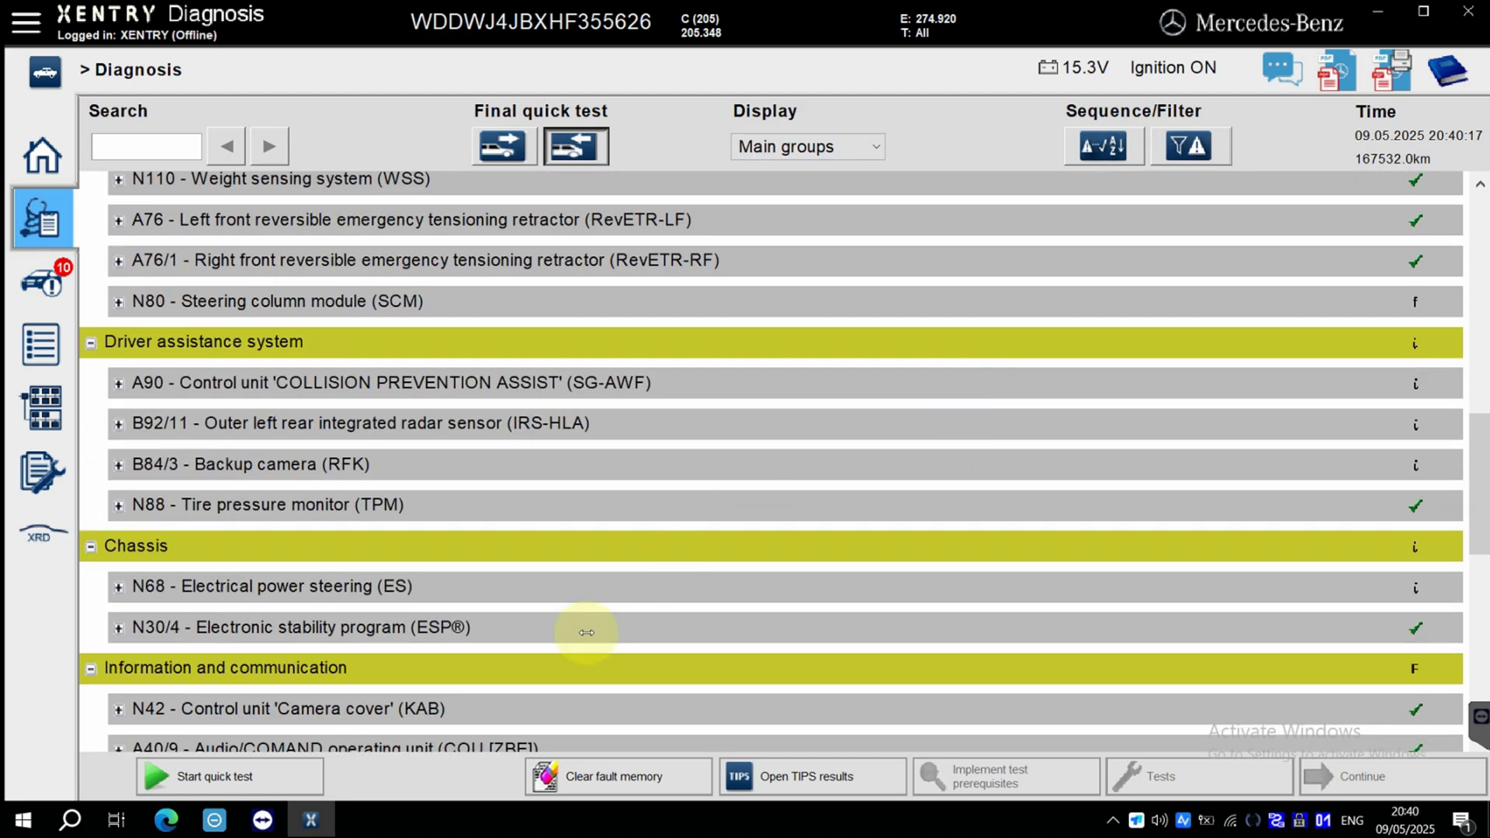
{"action": "left_click", "coordinate": [586, 632]}
{"action": "left_click", "coordinate": [692, 582]}
{"action": "scroll", "coordinate": [710, 553], "scroll_direction": "down", "scroll_amount": 6}
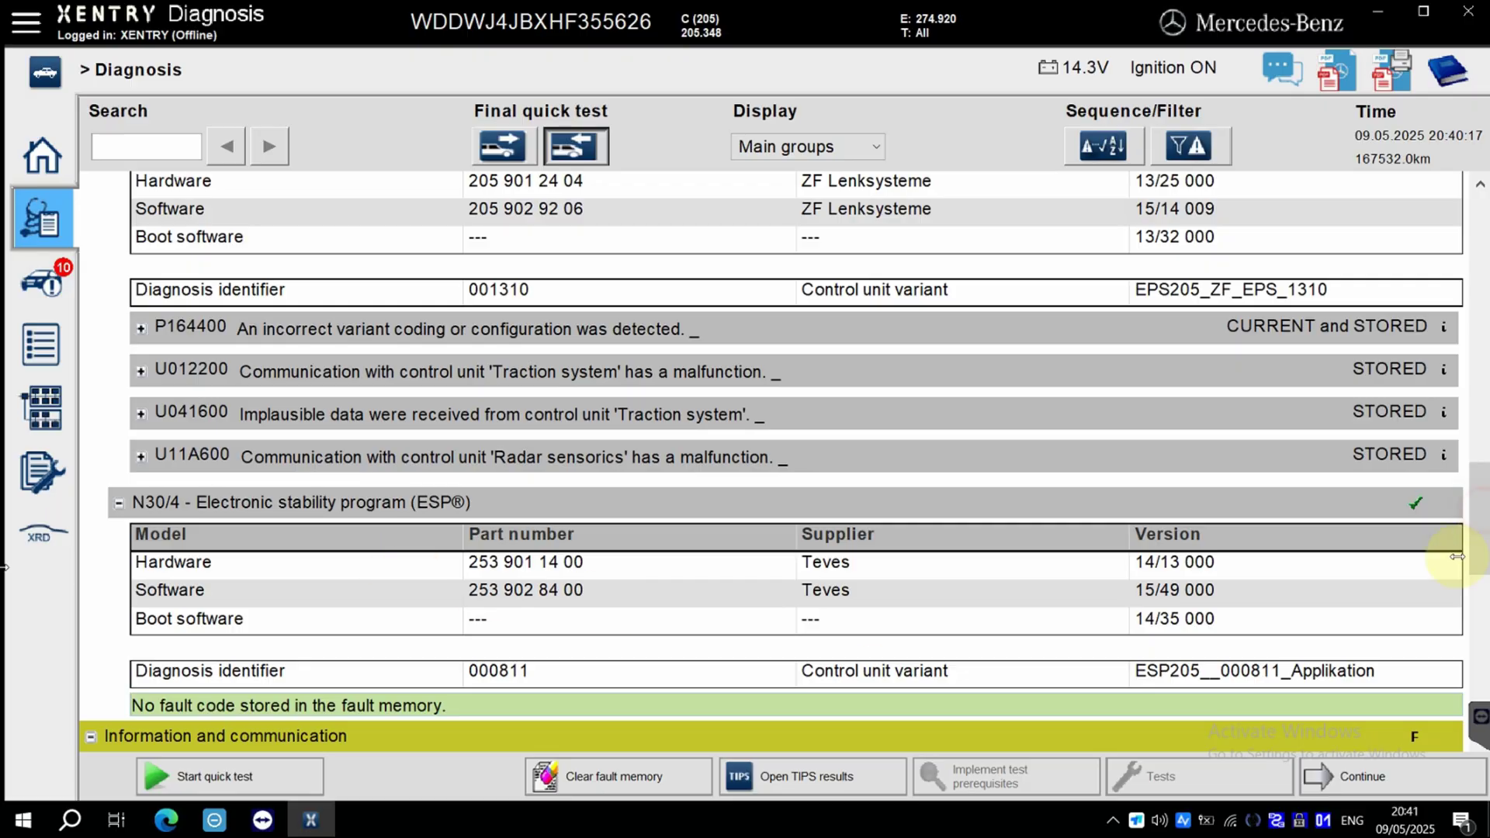
{"action": "scroll", "coordinate": [870, 522], "scroll_direction": "down", "scroll_amount": 3}
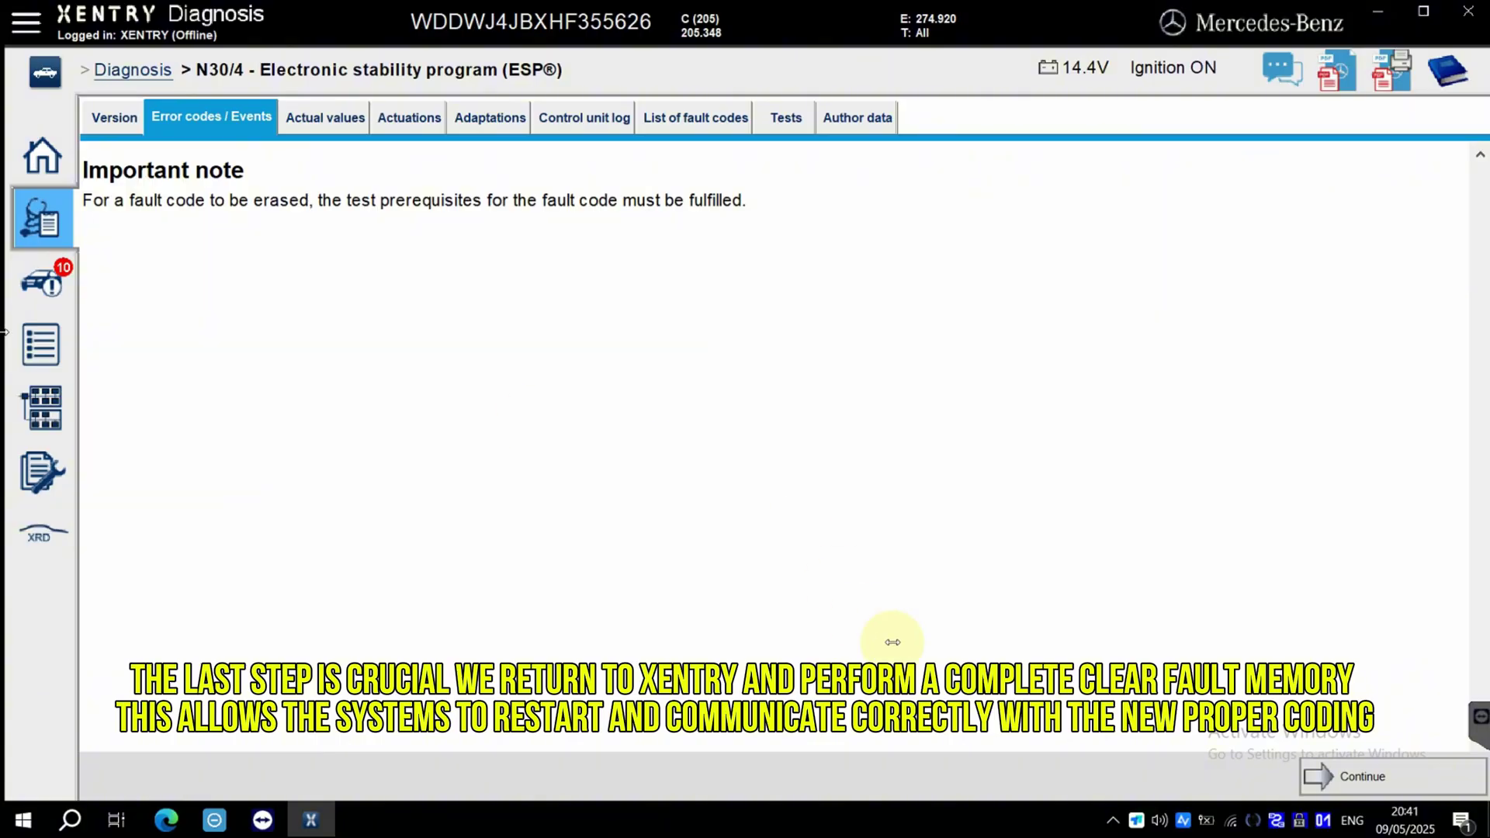
Acknowledge the N30/4 ESP fault-erasure note and continue to reading its fault codes.
{"action": "left_click", "coordinate": [1440, 773]}
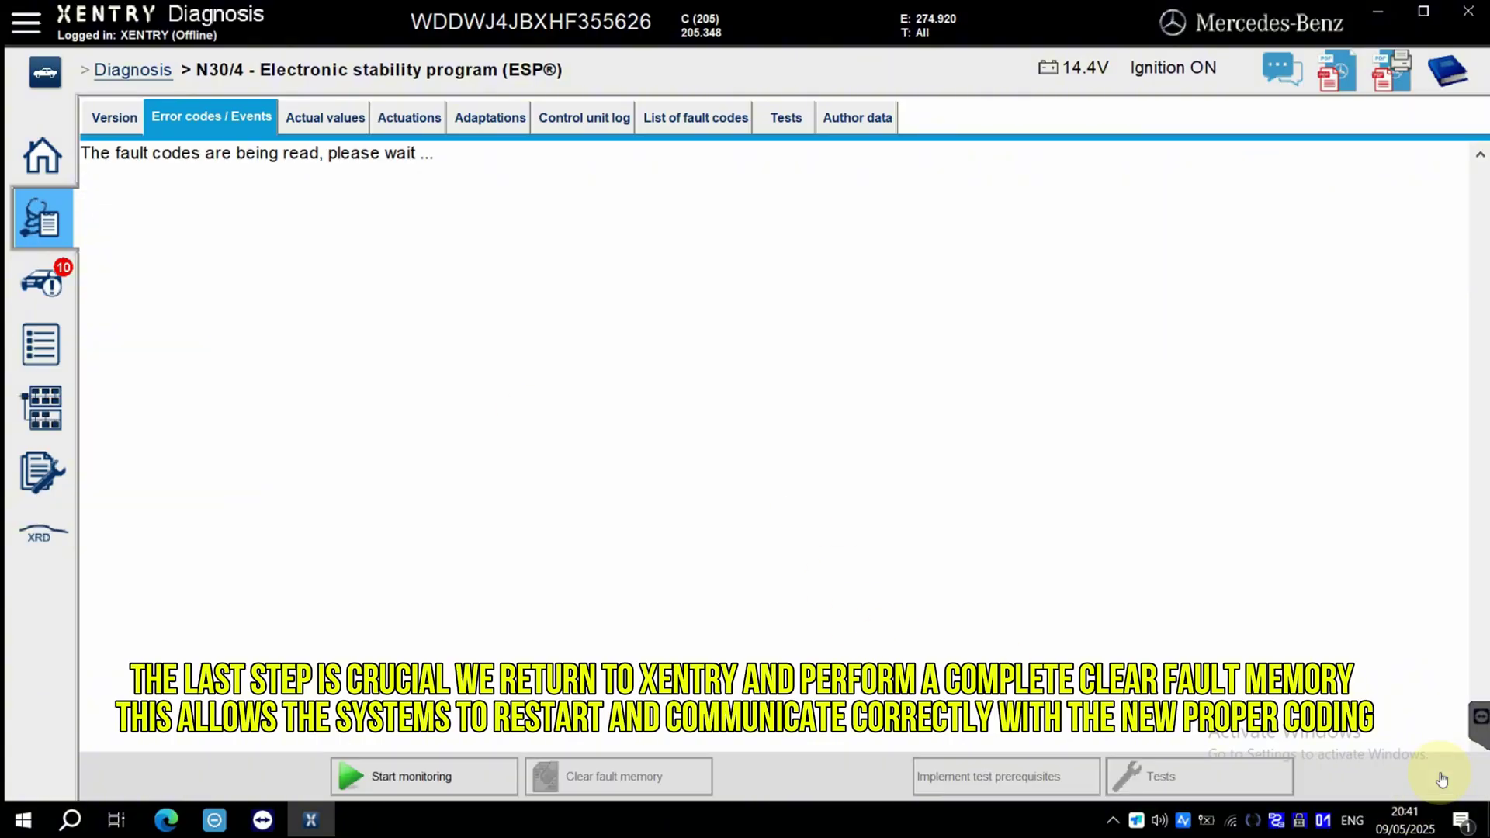